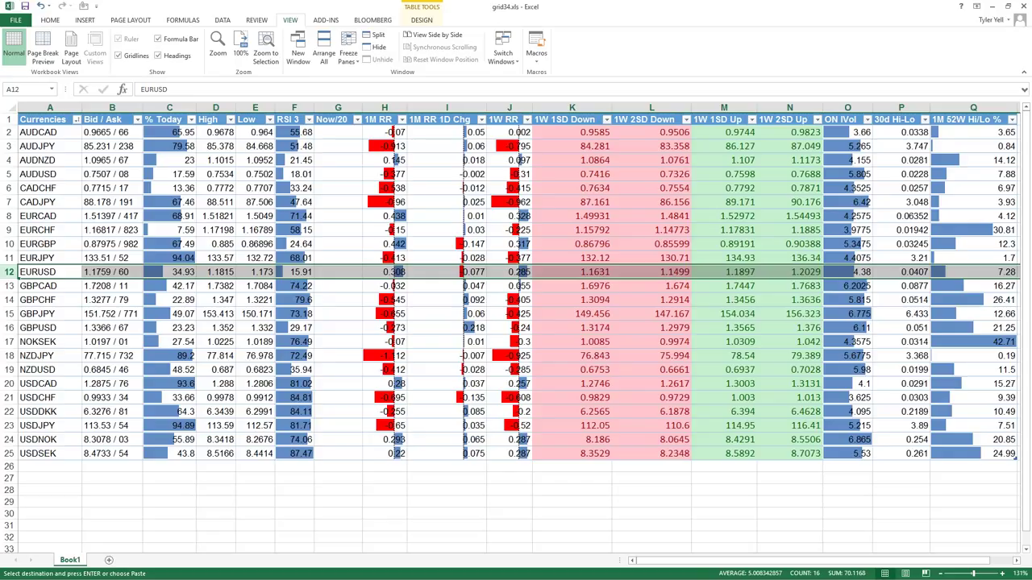
# Step: Hide the Now/20 column of the currency table
pyautogui.click(307, 110)
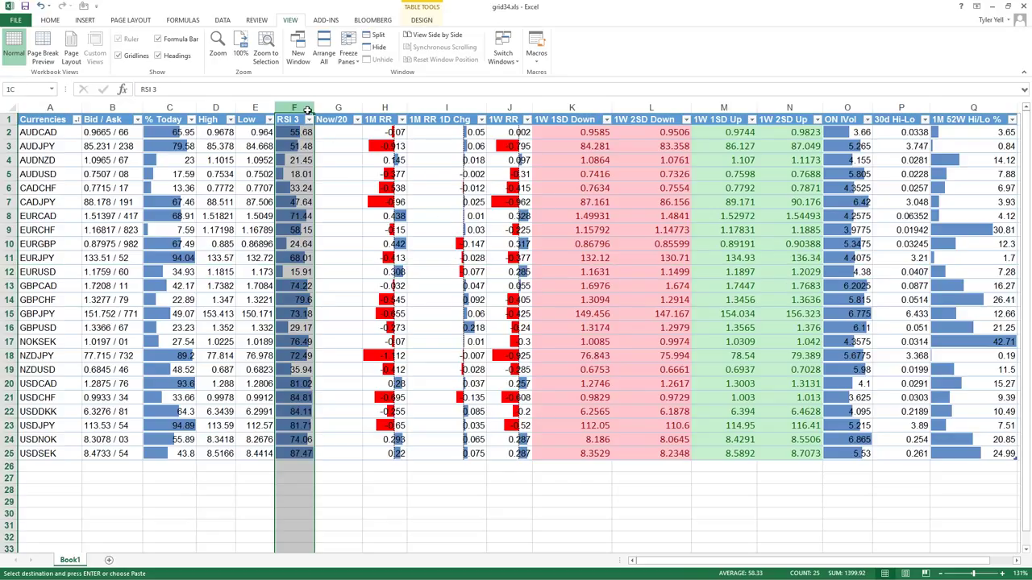
pyautogui.click(338, 108)
pyautogui.rightClick(343, 110)
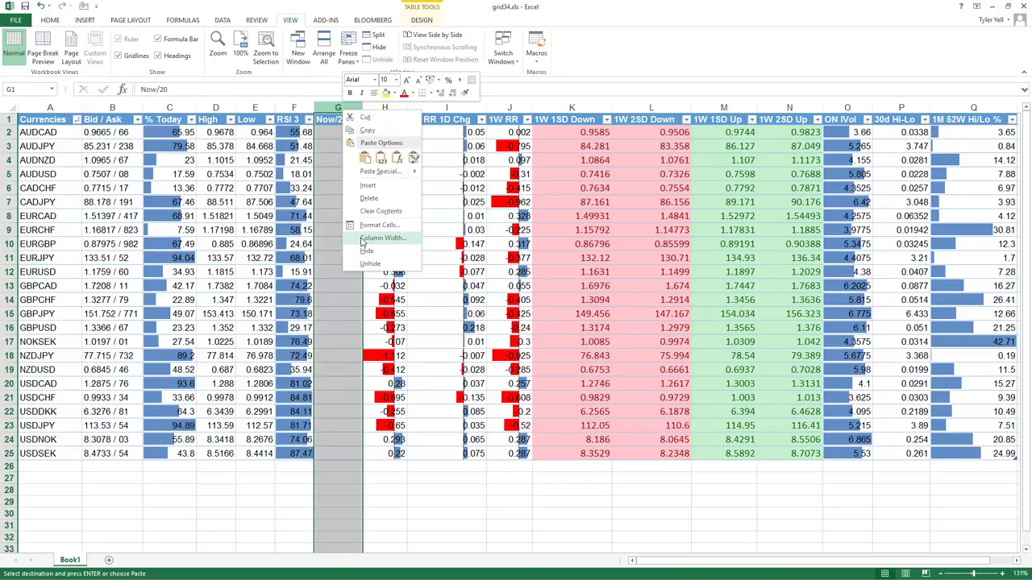
pyautogui.click(367, 251)
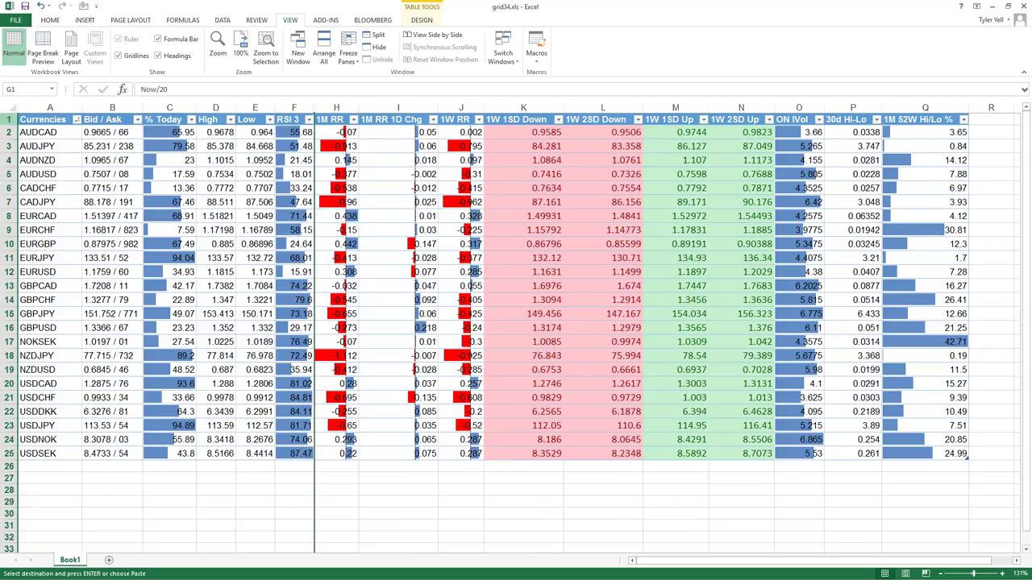
# Step: Zoom the sheet to fit the whole currency table and highlight the EURUSD row
pyautogui.click(49, 119)
pyautogui.hotkey('ctrl', 'shift', 'Down')
pyautogui.hotkey('ctrl', 'shift', 'Right')
pyautogui.press('alt')
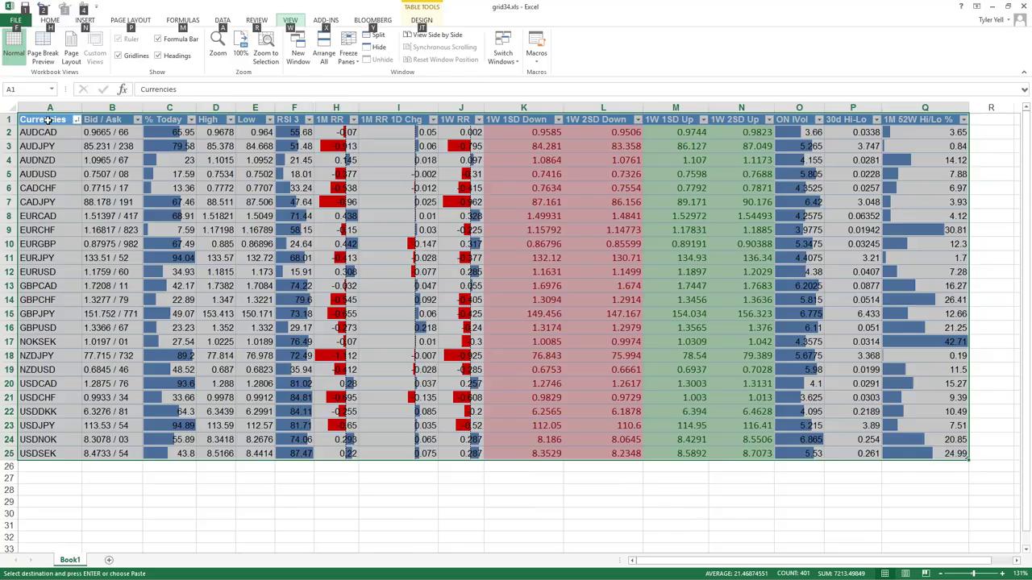
pyautogui.press('w')
pyautogui.press('g')
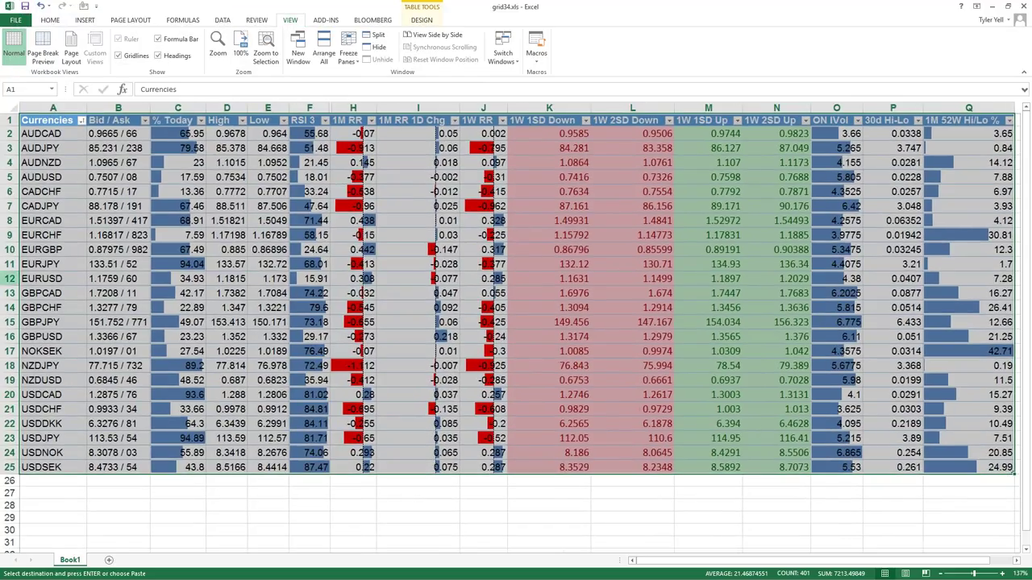
pyautogui.click(10, 278)
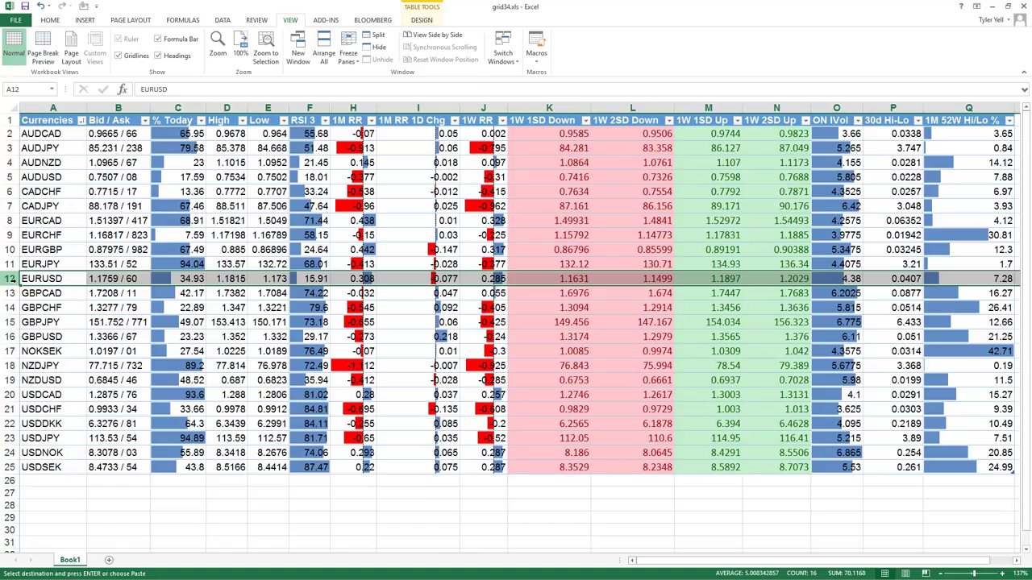
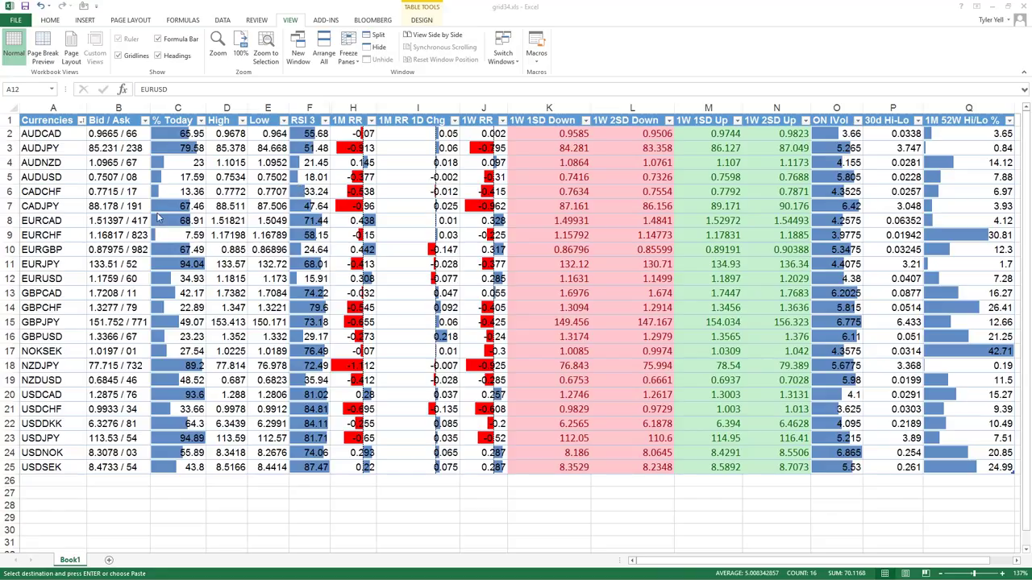
# Step: Switch to the TradingView chart and load the NZDUSD pair
pyautogui.click(14, 278)
pyautogui.hotkey('alt', 'Tab')
pyautogui.write('NZDUSD')
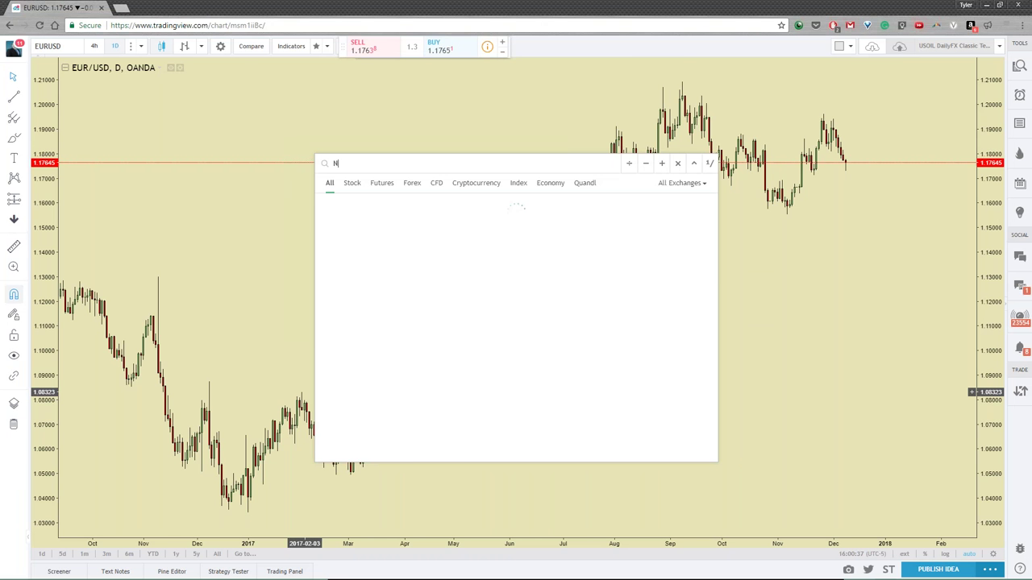
pyautogui.press('Return')
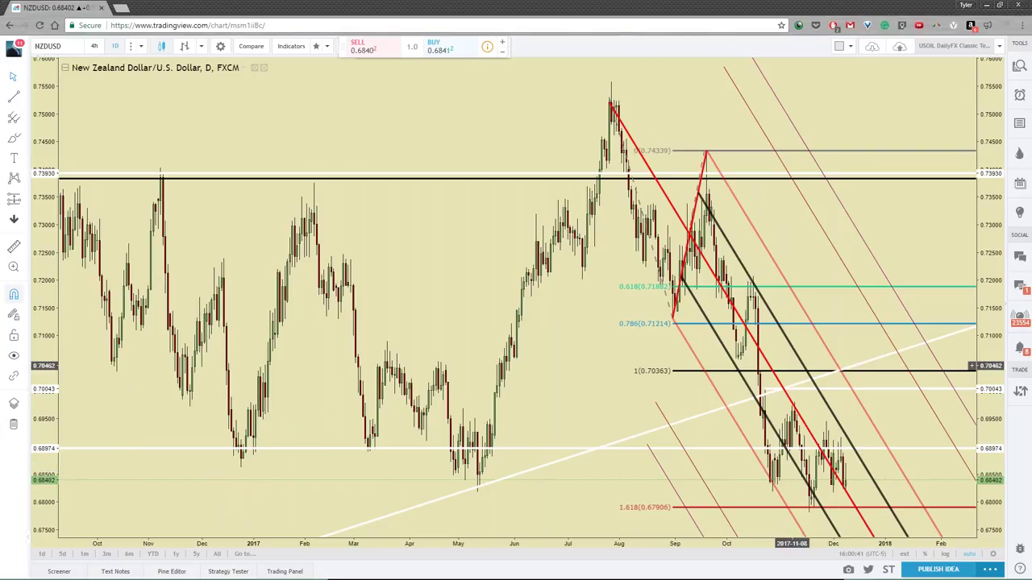
# Step: Delete the descending pitchfork, the rising white trend line and the white ray at 0.70043 from the NZDUSD chart
pyautogui.click(762, 359)
pyautogui.press('Delete')
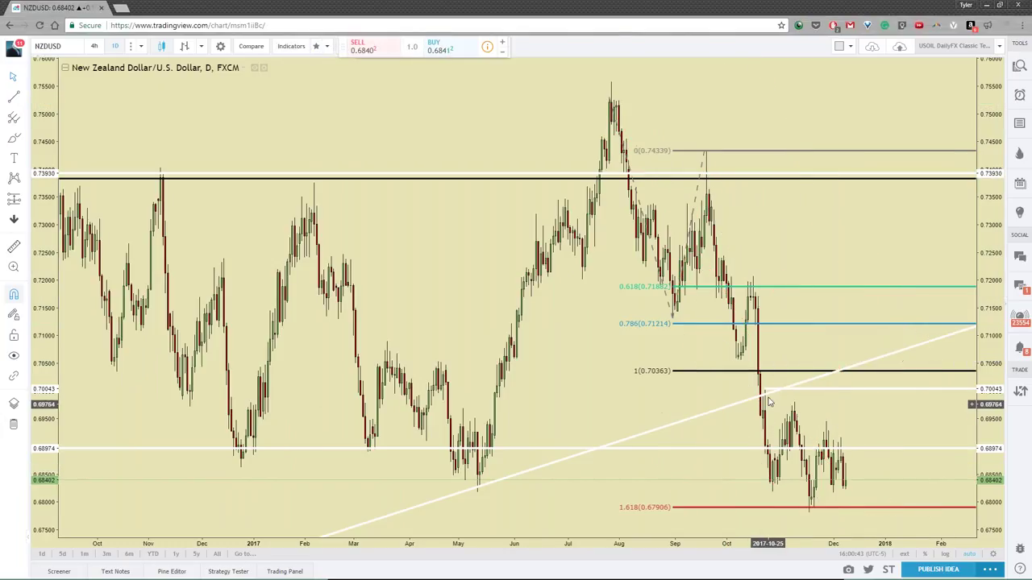
pyautogui.click(767, 394)
pyautogui.press('Delete')
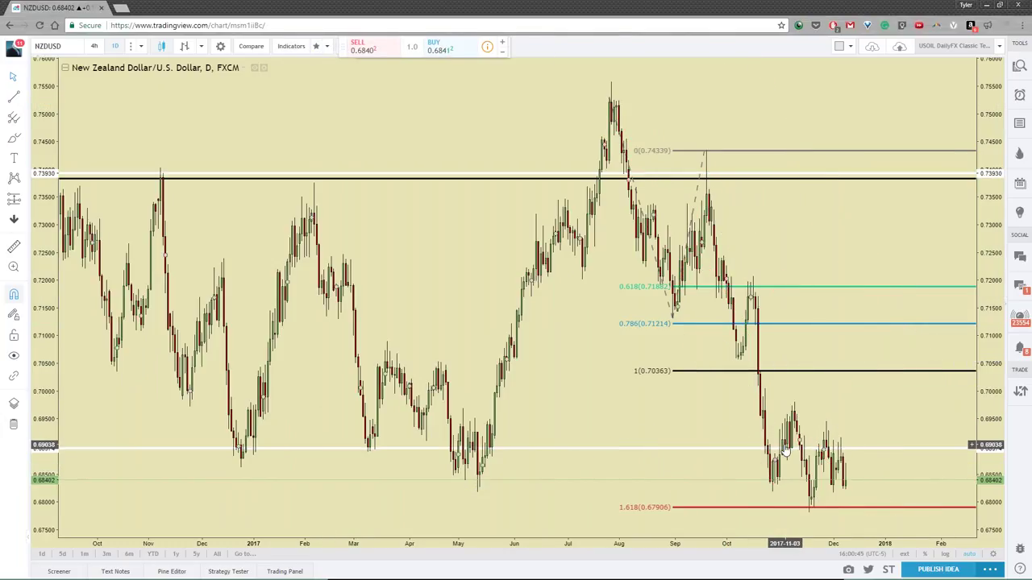
pyautogui.scroll(2, 743, 427)
pyautogui.scroll(1, 741, 424)
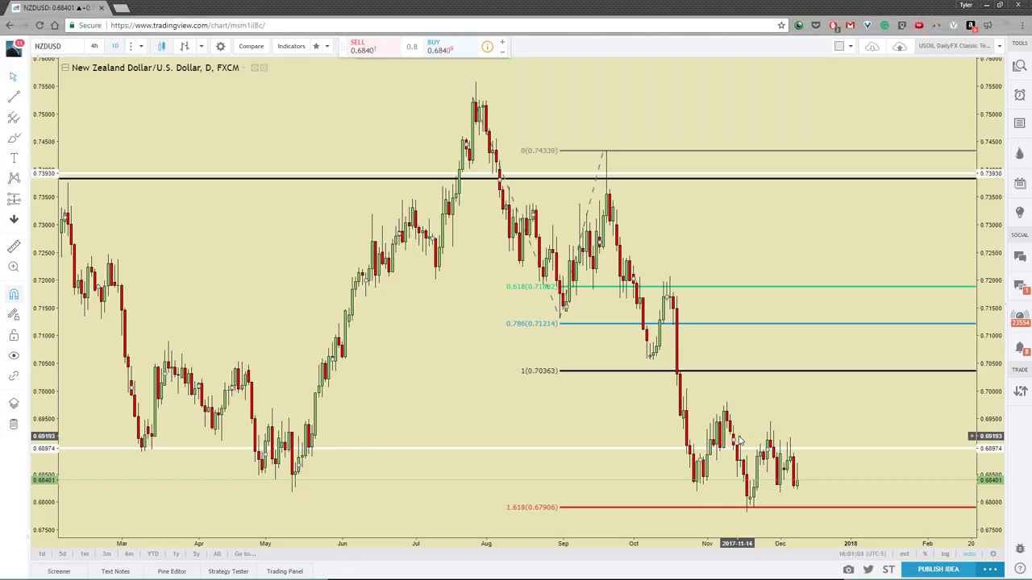
# Step: Load the AUDUSD chart and delete its descending pitchfork and the short black line on the mid-November candles
pyautogui.write('AUDUSD')
pyautogui.press('Return')
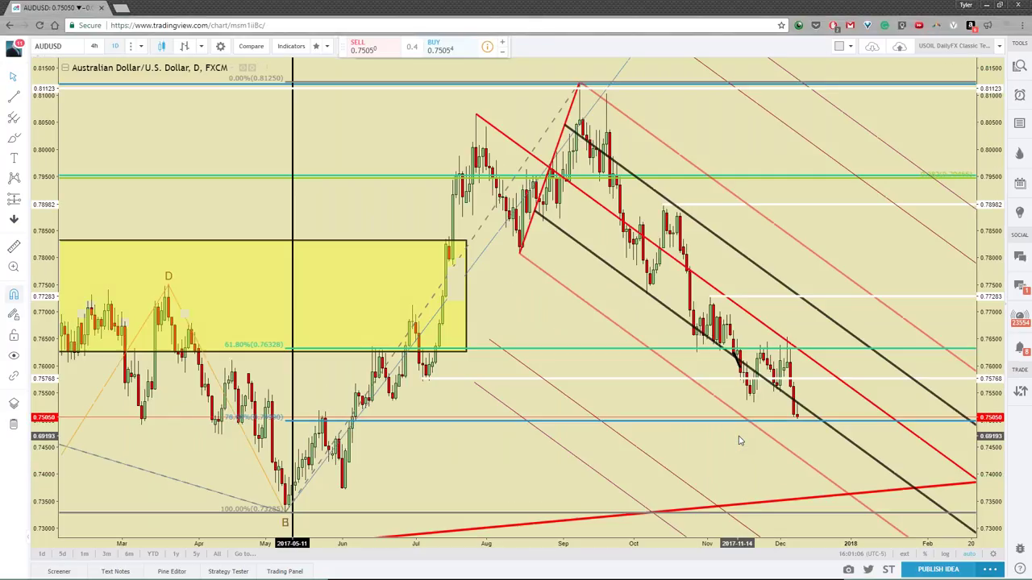
pyautogui.click(743, 308)
pyautogui.press('Delete')
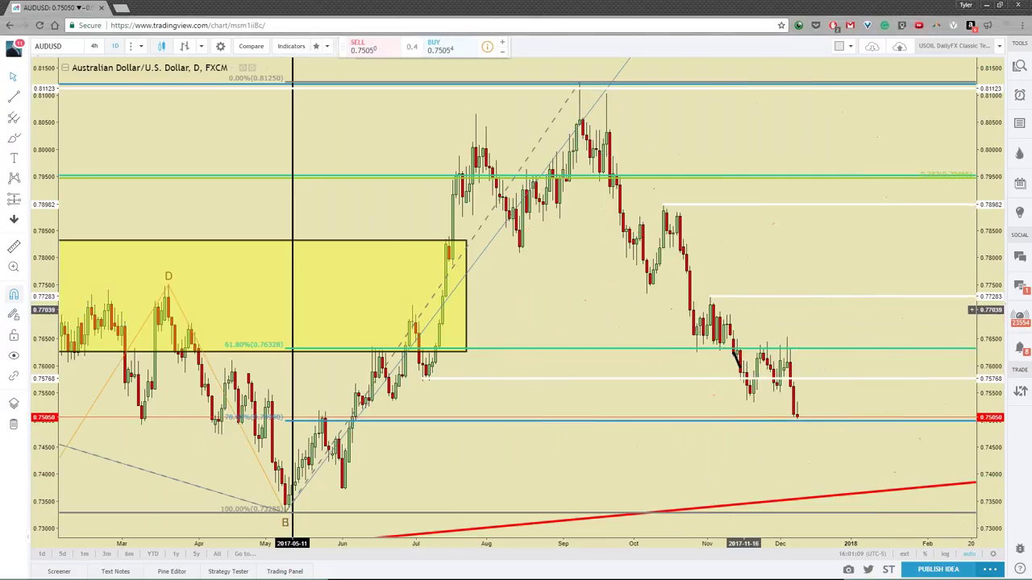
pyautogui.scroll(4, 649, 375)
pyautogui.click(653, 386)
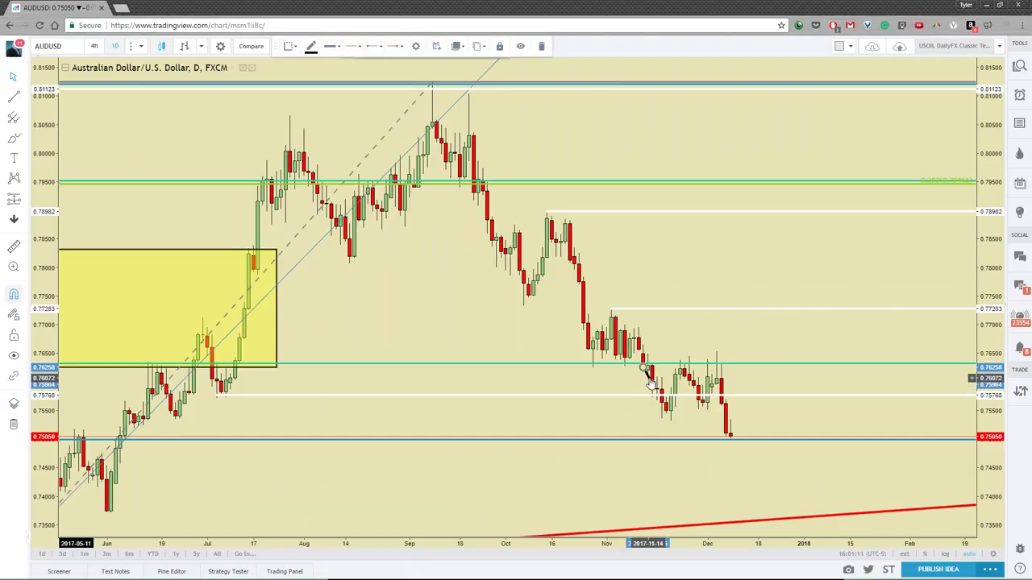
pyautogui.press('Delete')
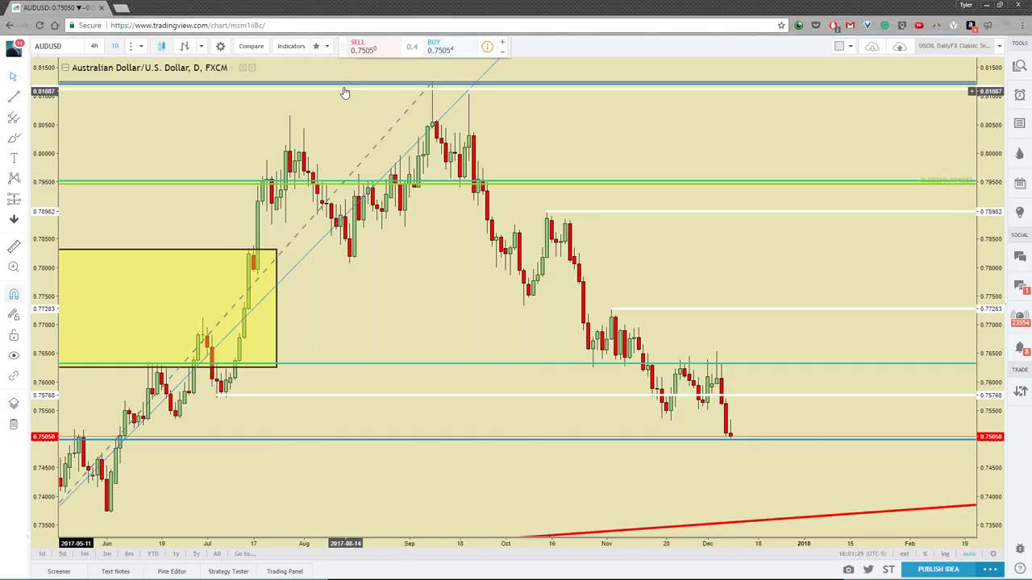
pyautogui.scroll(2, 515, 270)
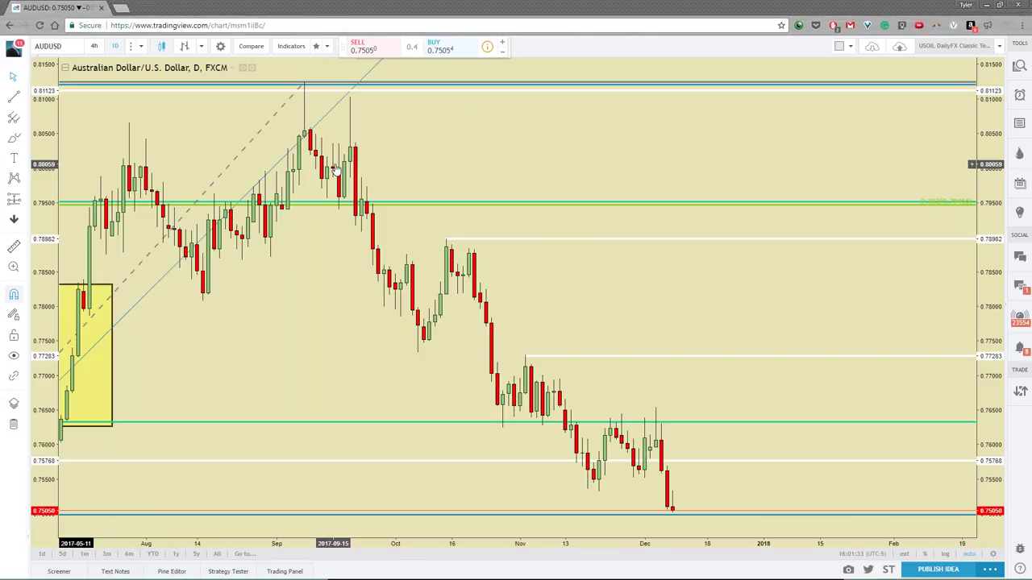
# Step: Switch back to the Excel currency table and highlight the AUDUSD row
pyautogui.hotkey('alt', 'Tab')
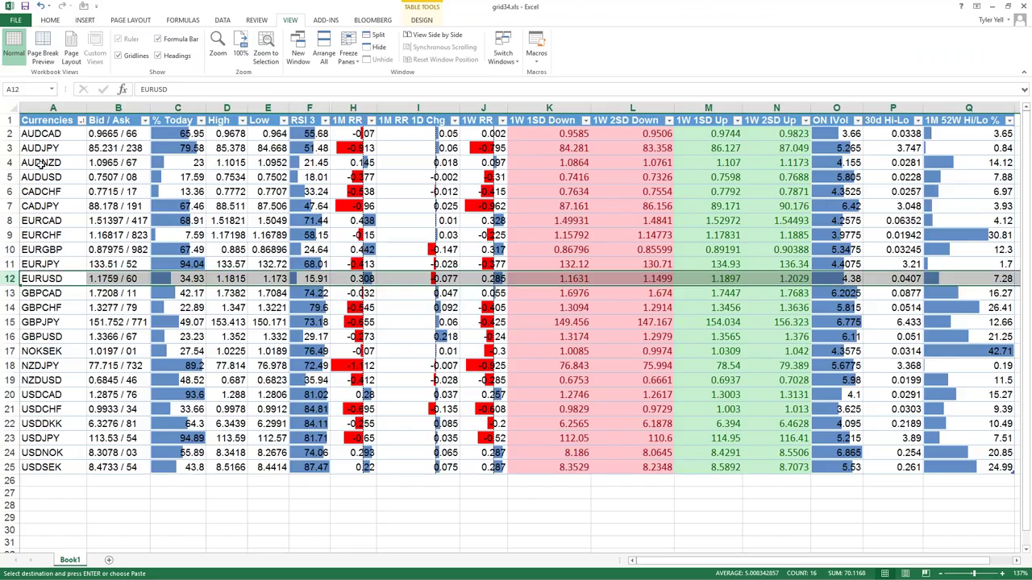
pyautogui.click(8, 176)
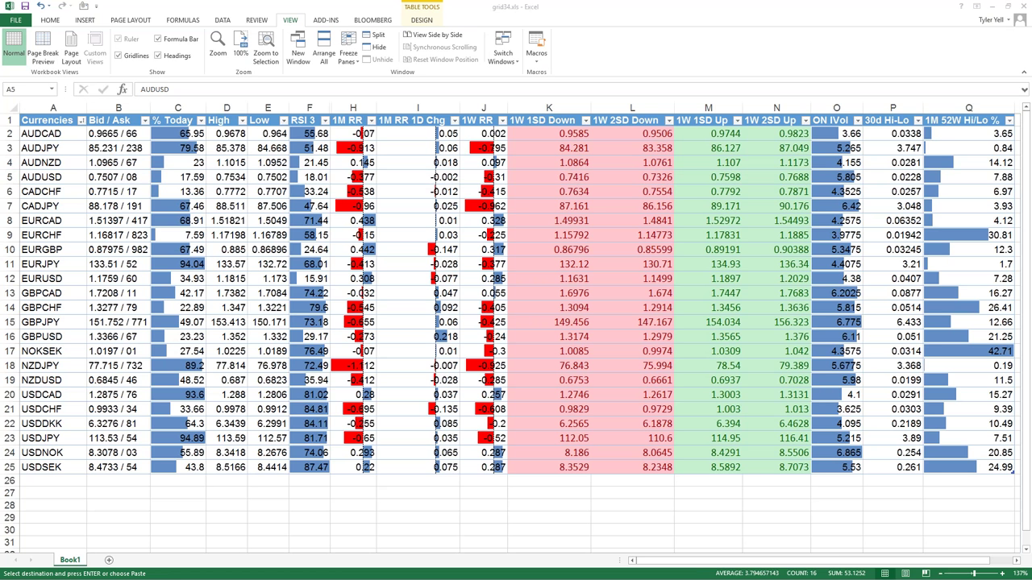
# Step: Switch to TradingView, load the USDCAD chart and remove all of its drawings
pyautogui.hotkey('alt', 'Tab')
pyautogui.write('usdcad')
pyautogui.press('Return')
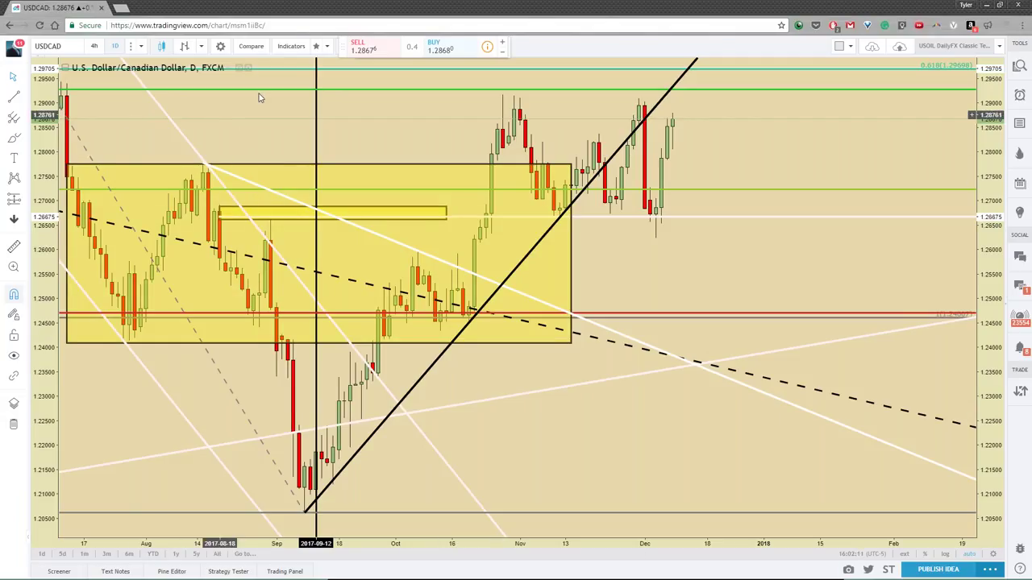
pyautogui.click(14, 427)
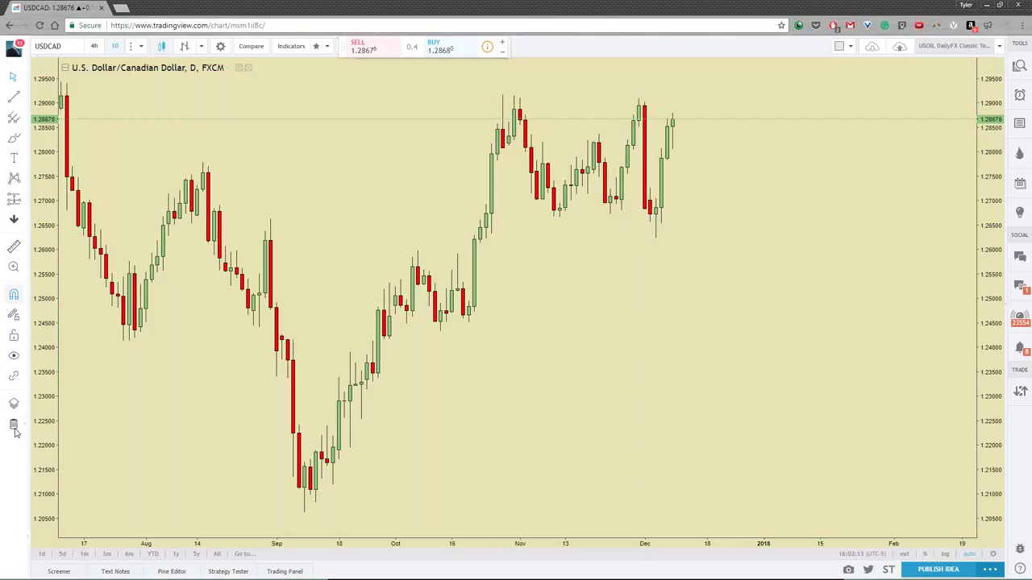
pyautogui.scroll(-3, 329, 354)
pyautogui.scroll(2, 329, 355)
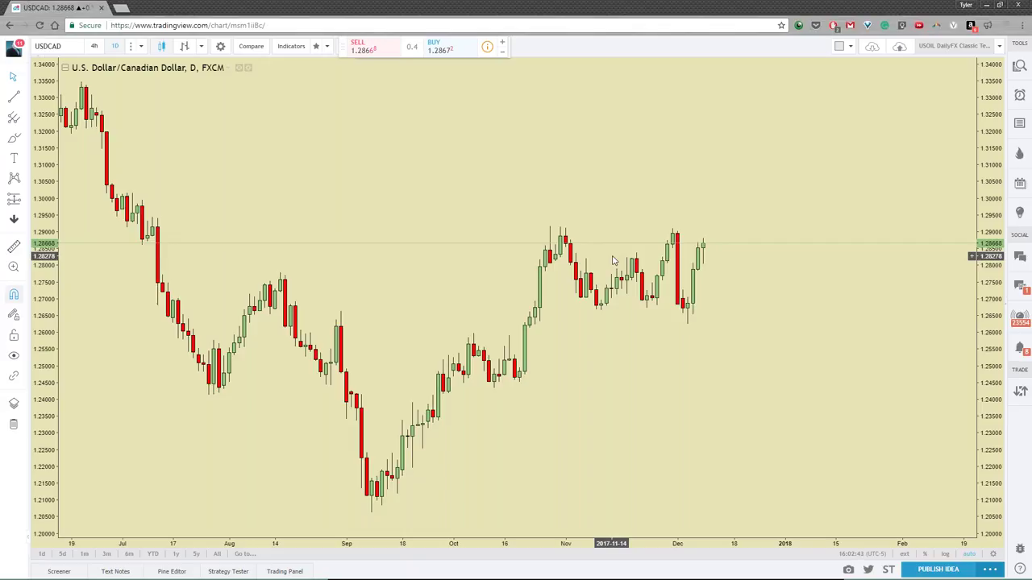
# Step: Return to the Excel table and point out USDCAD's RSI 3 and 1M RR values
pyautogui.hotkey('alt', 'Tab')
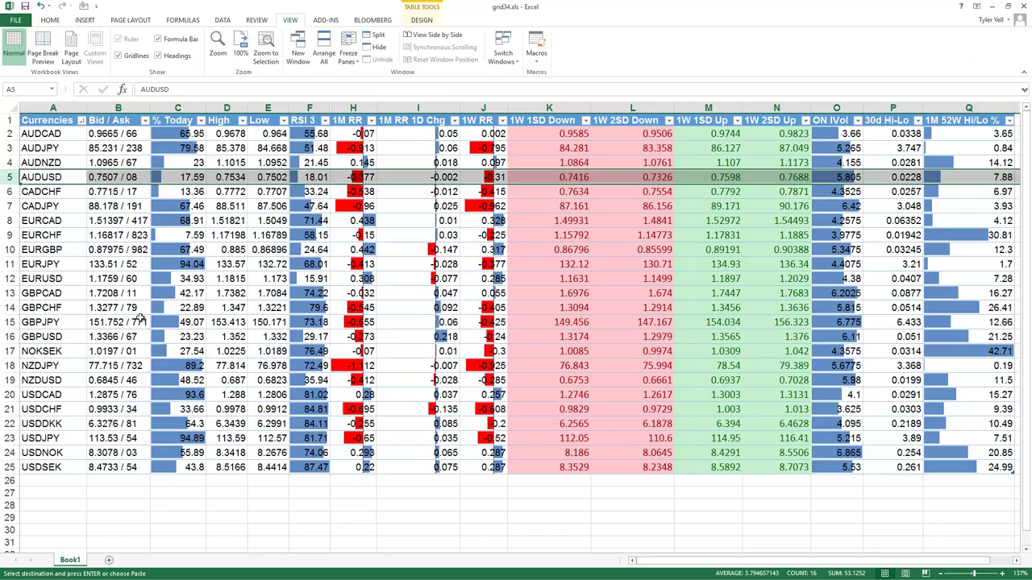
pyautogui.click(45, 394)
pyautogui.click(317, 394)
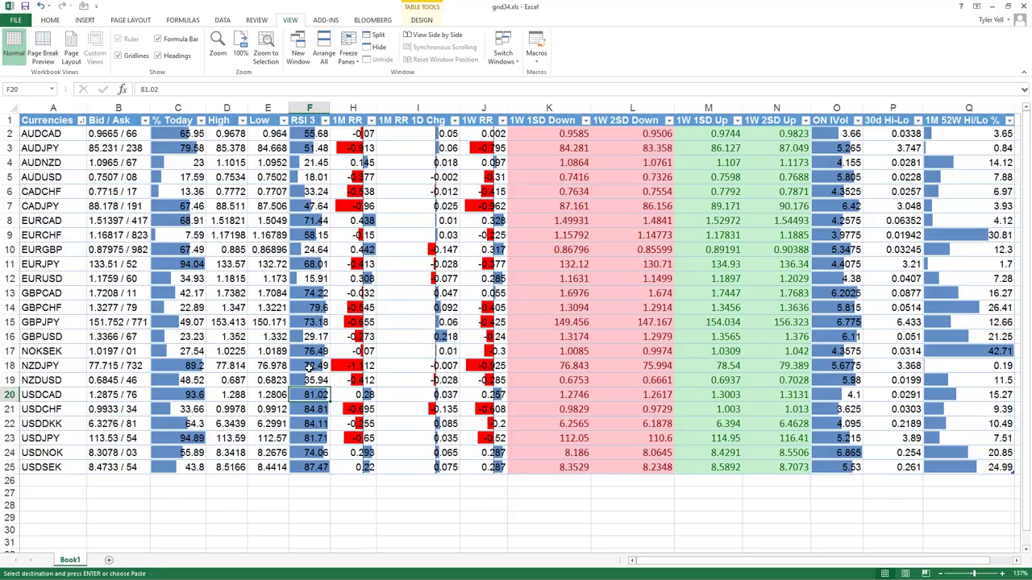
pyautogui.write('2')
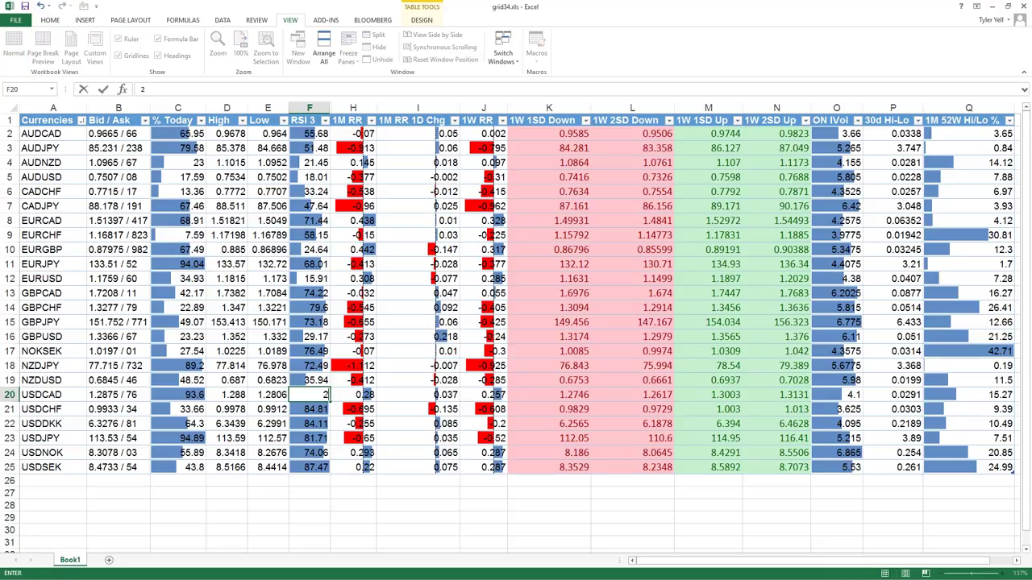
pyautogui.press('Escape')
pyautogui.click(353, 394)
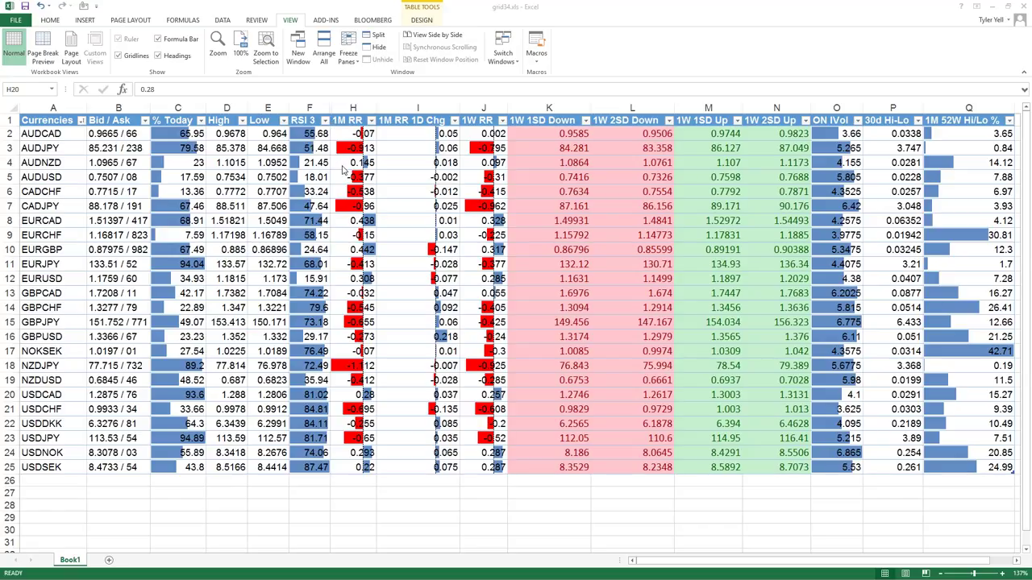
# Step: Sort the currency table by the 1M RR column from largest to smallest
pyautogui.hotkey('alt', 'Tab')
pyautogui.click(371, 120)
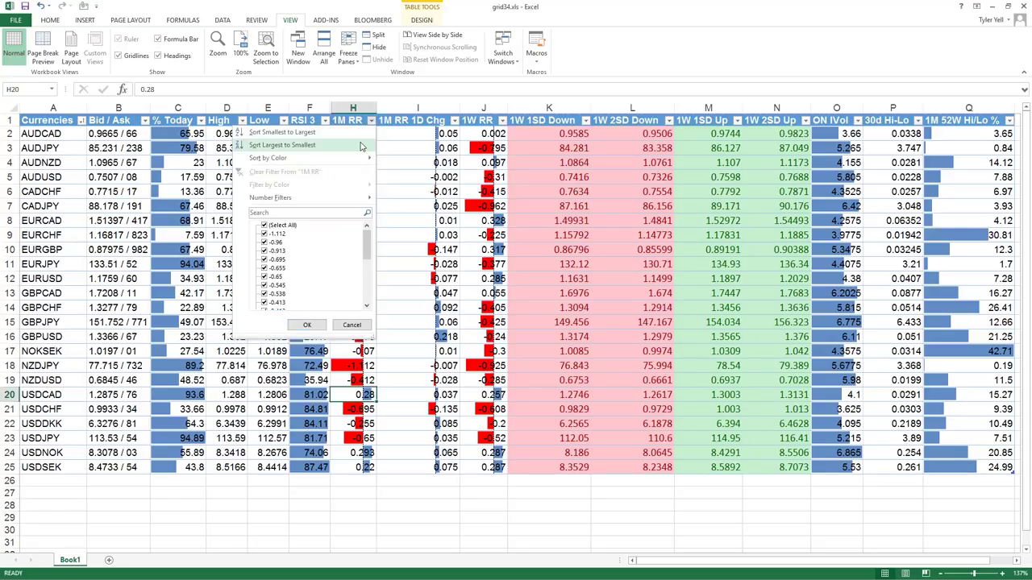
pyautogui.click(361, 145)
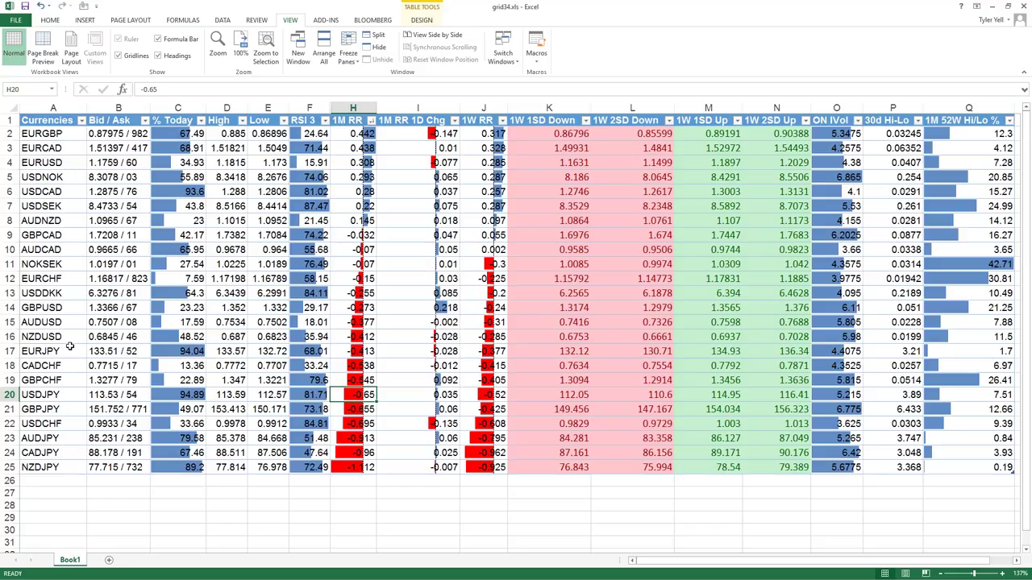
# Step: Highlight the EURJPY row and the 1M RR column to examine the risk reversals
pyautogui.click(351, 349)
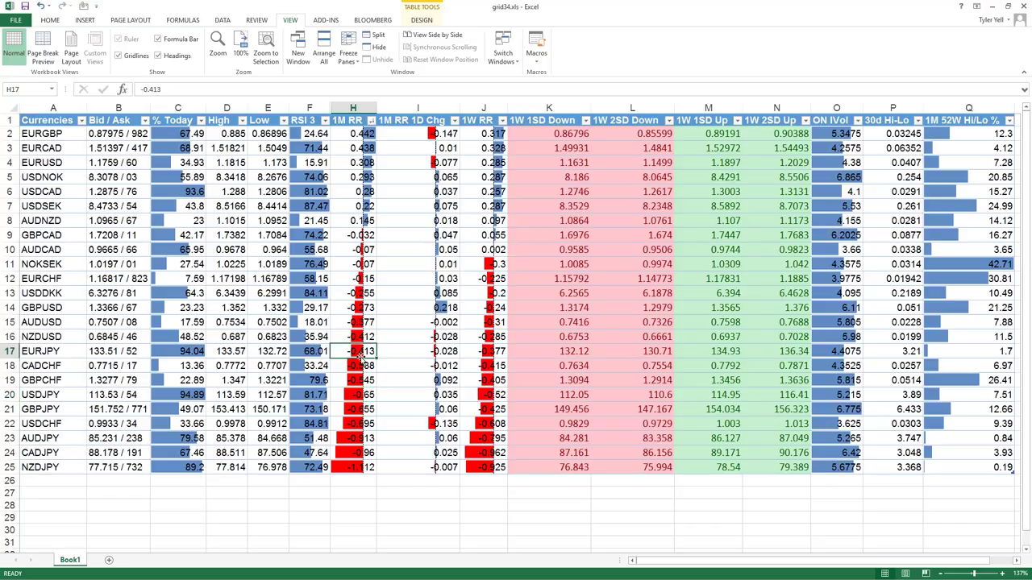
pyautogui.click(15, 351)
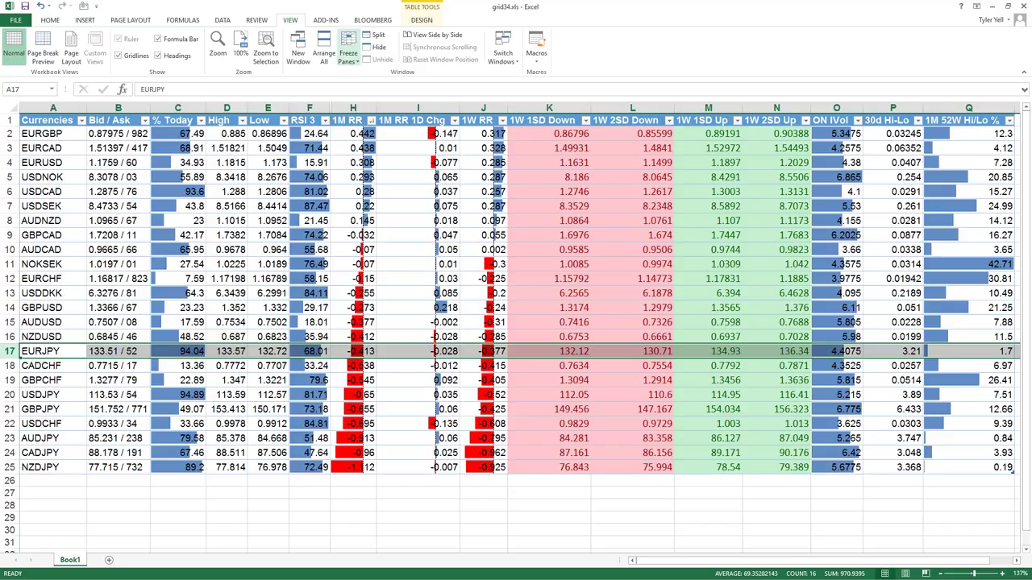
pyautogui.click(352, 108)
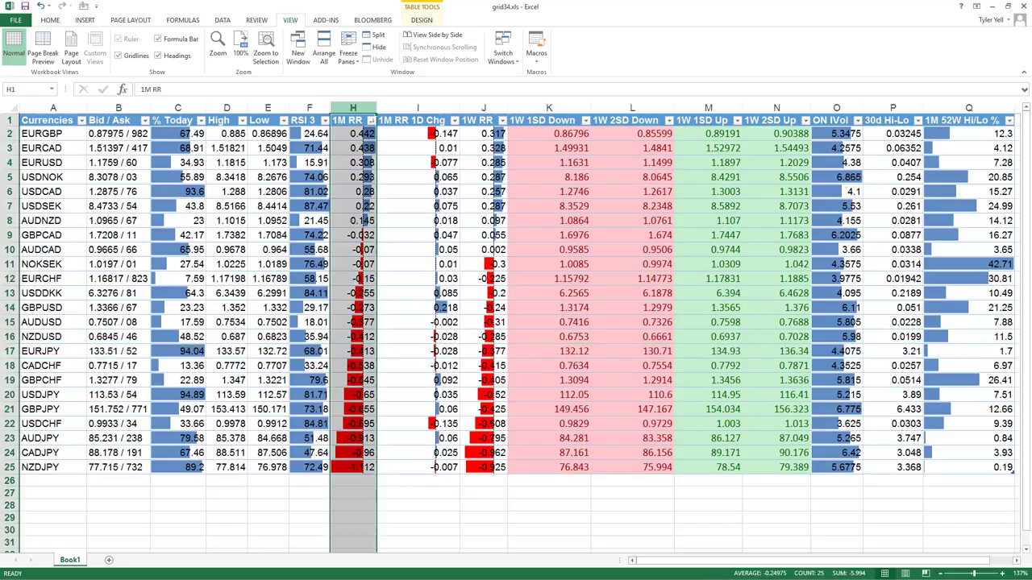
# Step: Sort the table by 1M RR 1D Chg from largest to smallest and select GBPUSD's value in that column
pyautogui.click(419, 108)
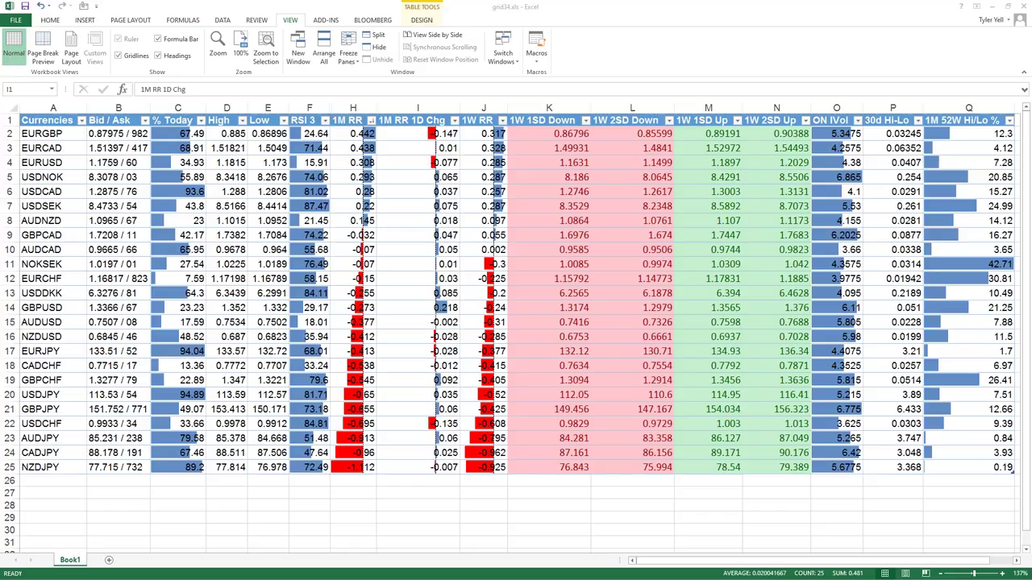
pyautogui.click(456, 121)
pyautogui.click(453, 121)
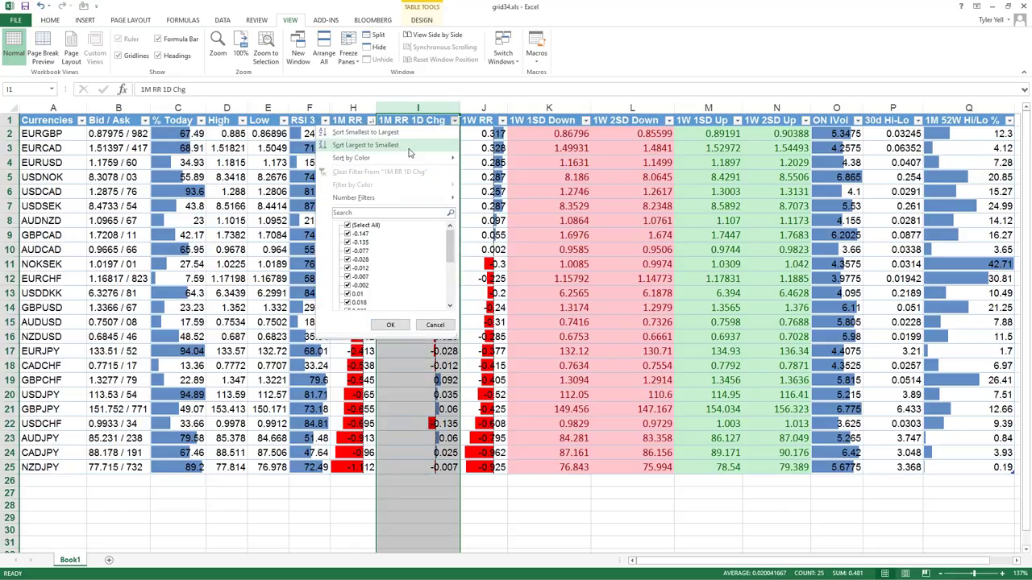
pyautogui.click(387, 154)
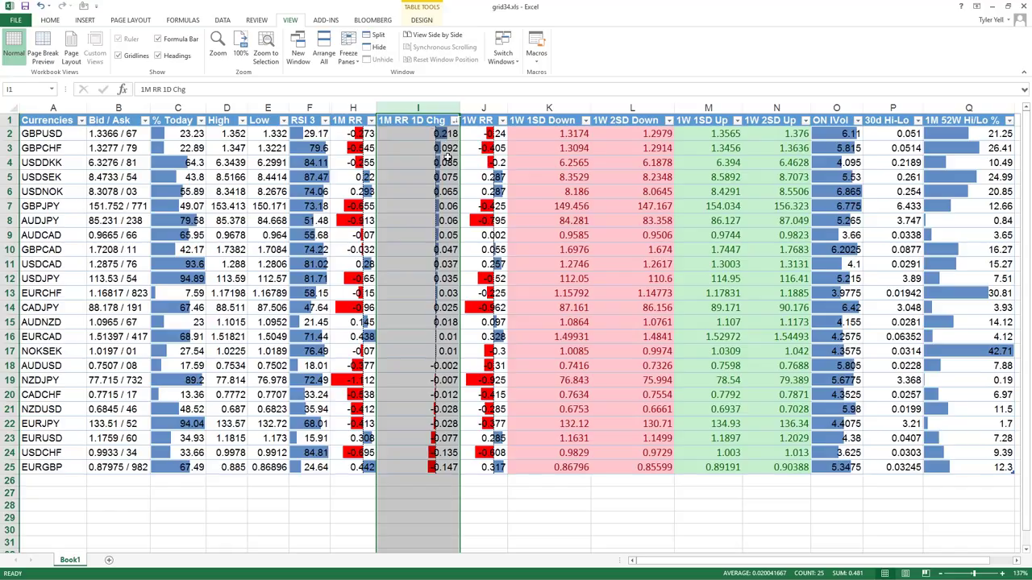
pyautogui.click(441, 136)
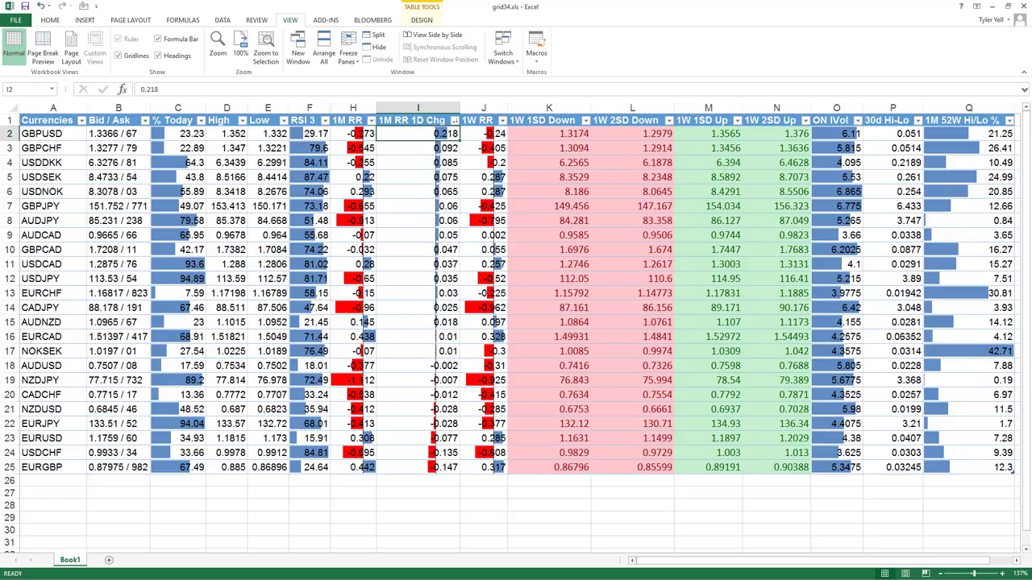
# Step: Sort the currency table by the 1W RR column from largest to smallest and select CADJPY's value in that column
pyautogui.click(454, 120)
pyautogui.press('Escape')
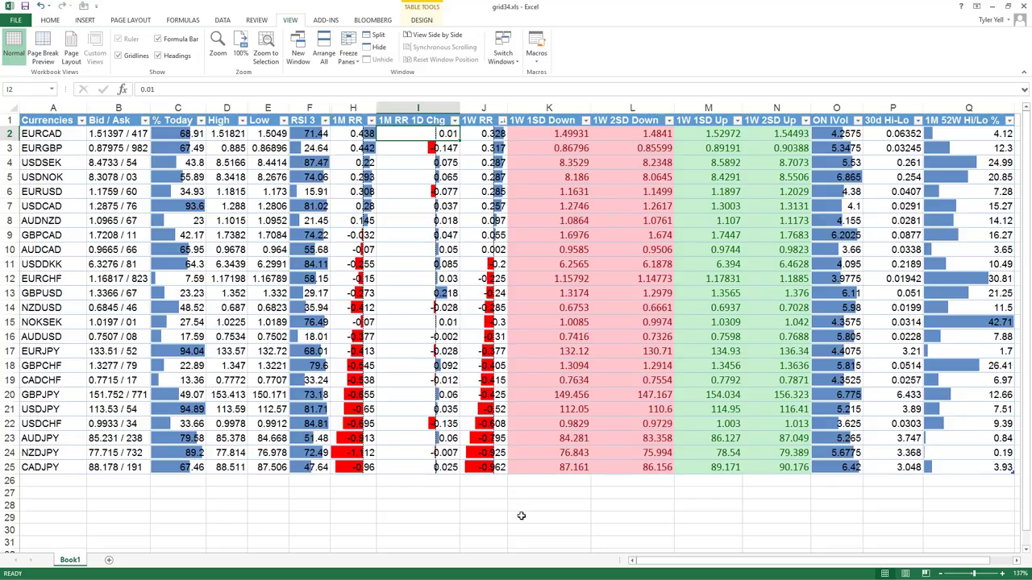
pyautogui.click(485, 469)
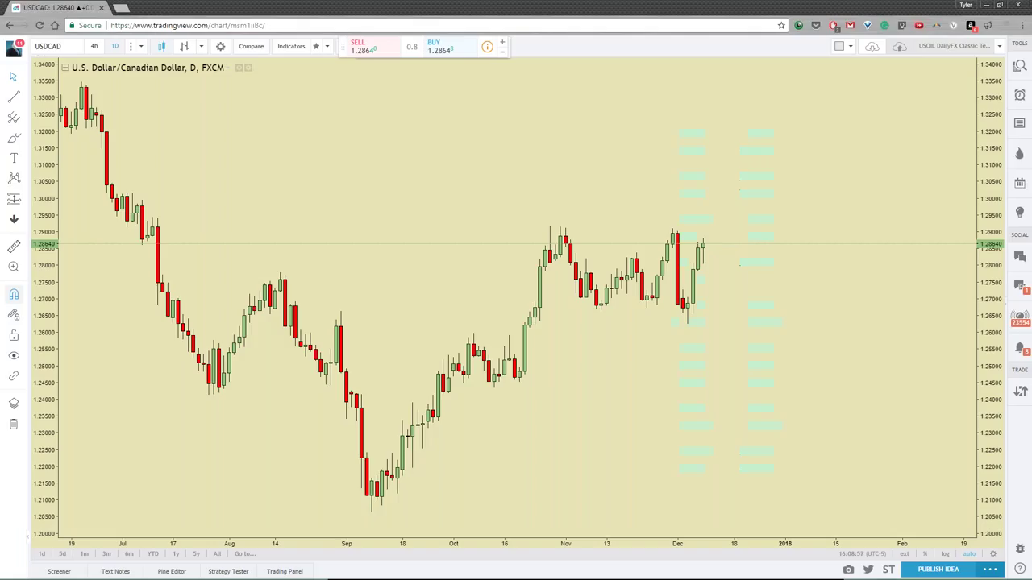
# Step: Switch to TradingView and load the FXCM EURCAD daily chart to examine its price history back to 2016
pyautogui.write('CA')
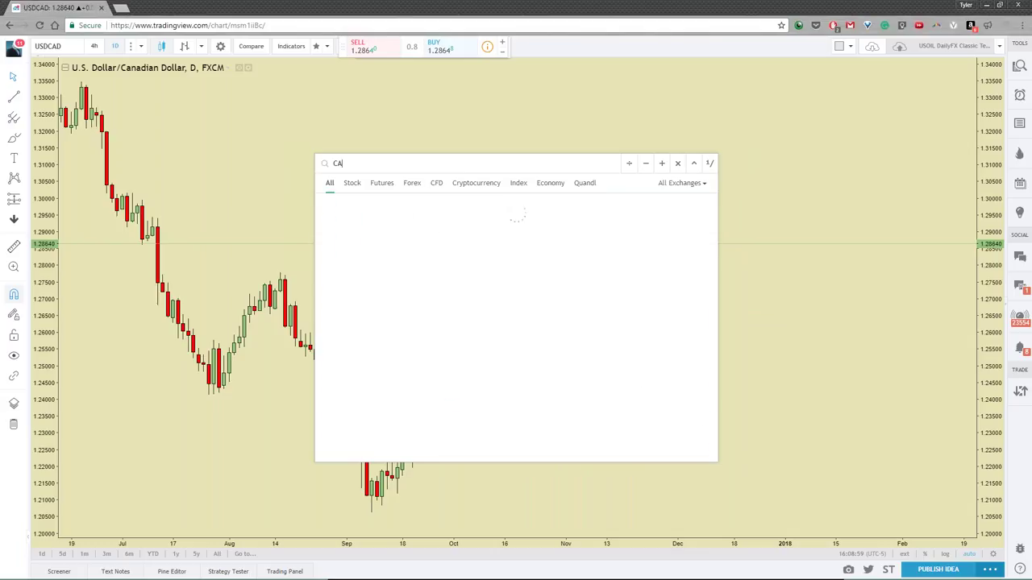
pyautogui.press('BackSpace')
pyautogui.press('BackSpace')
pyautogui.write('EURCAD')
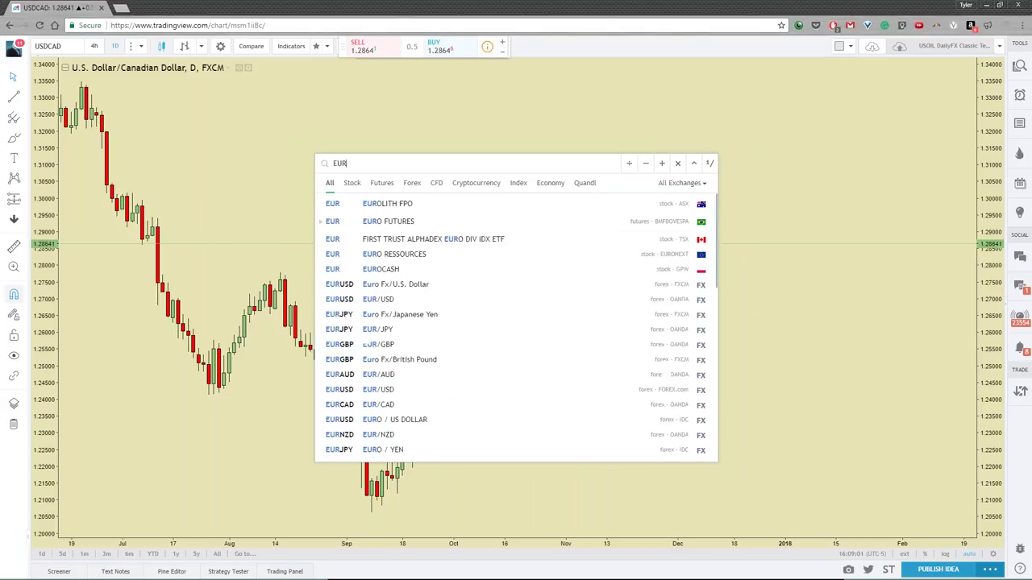
pyautogui.press('Return')
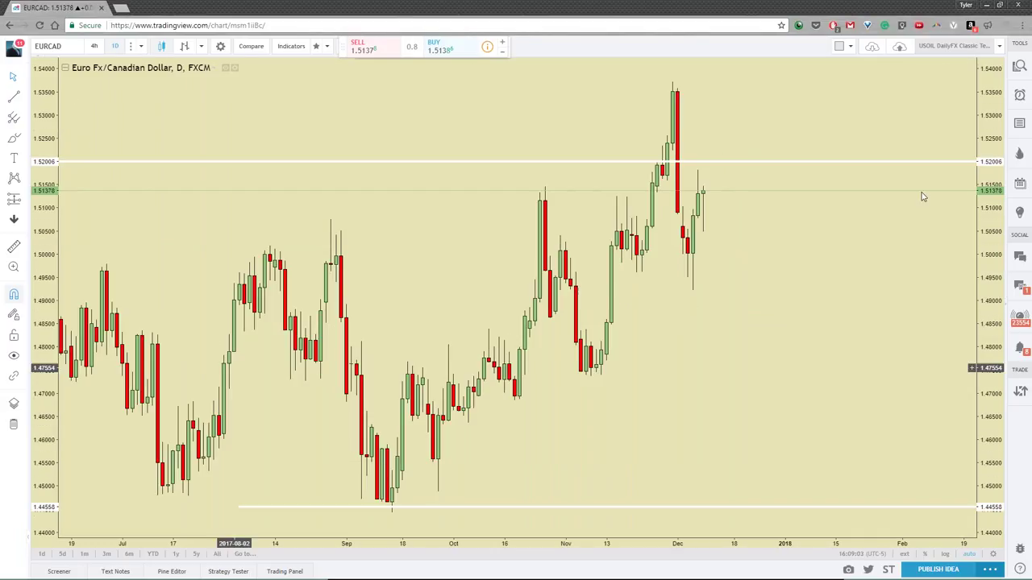
pyautogui.scroll(-3, 895, 281)
pyautogui.scroll(-3, 897, 282)
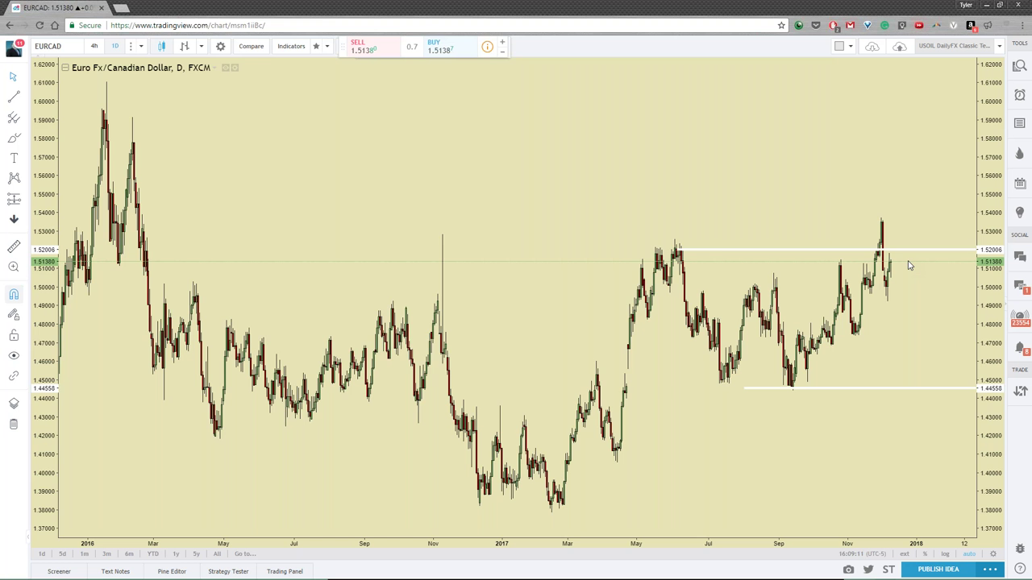
# Step: Load the CADJPY daily chart and examine its recent price action
pyautogui.write('CADJPY')
pyautogui.press('Return')
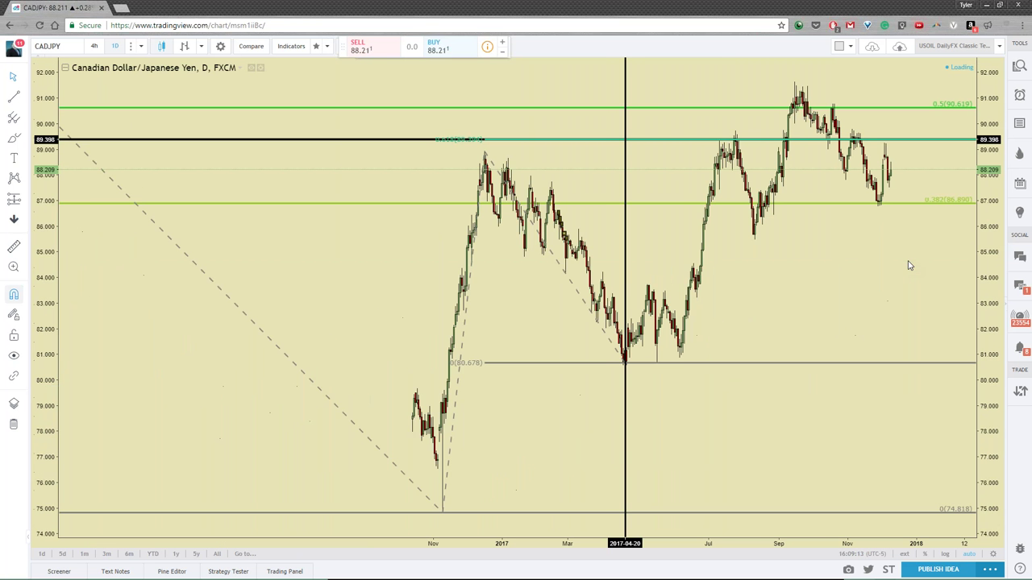
pyautogui.scroll(5, 817, 235)
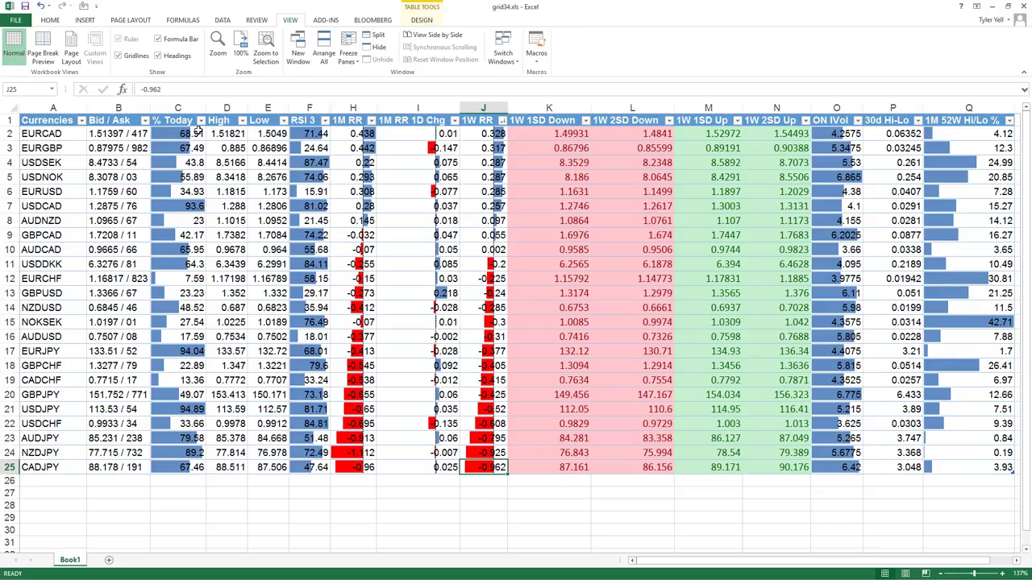
# Step: Return to the Excel table and sort it by the RSI 3 column from largest to smallest
pyautogui.click(81, 121)
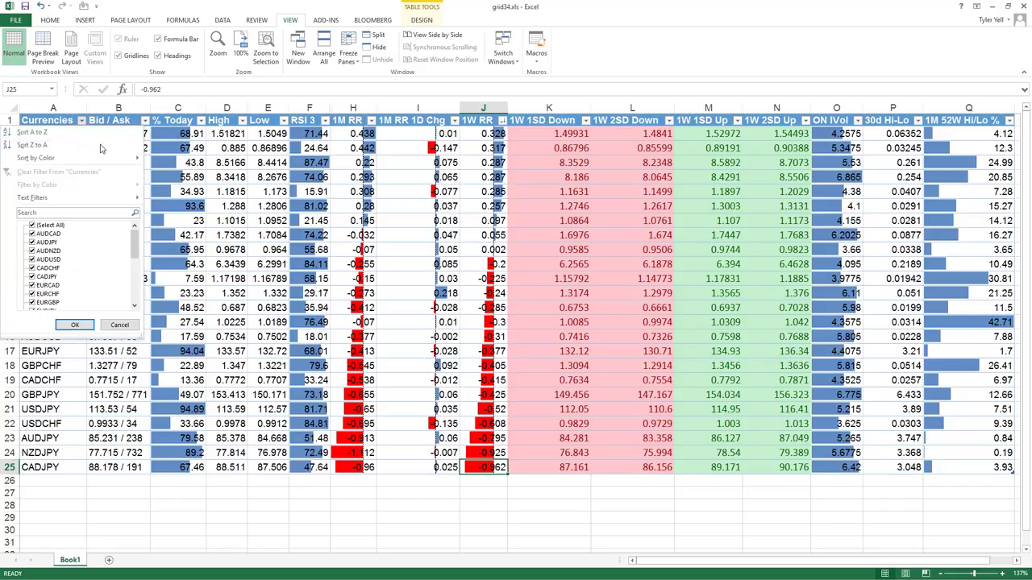
pyautogui.click(325, 120)
pyautogui.click(326, 121)
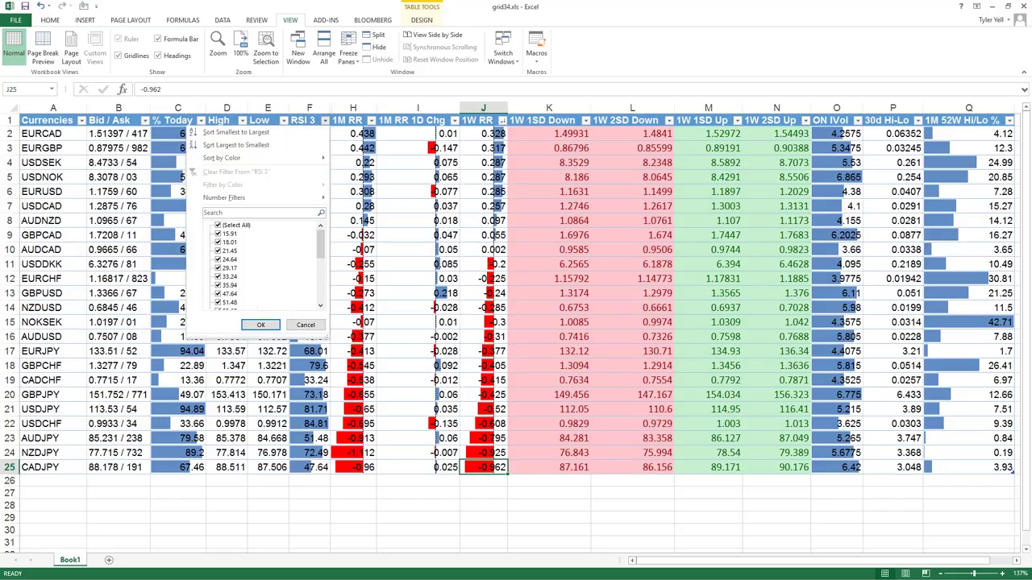
pyautogui.press('Escape')
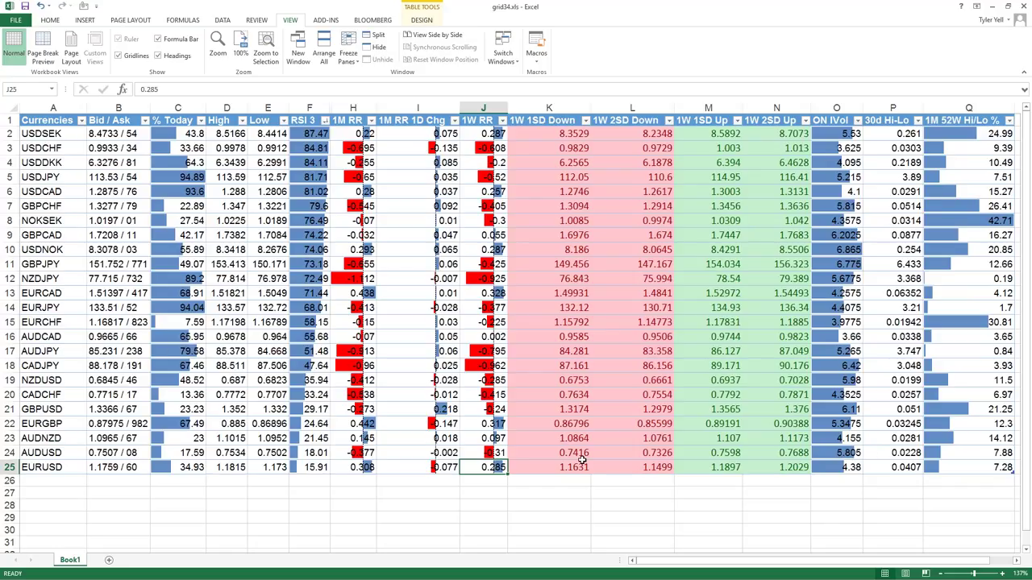
# Step: Highlight the 1W 1SD and 2SD Down and Up columns, and select USDCHF's 1SD Up and 2SD Up values
pyautogui.moveTo(520, 108); pyautogui.dragTo(616, 109)
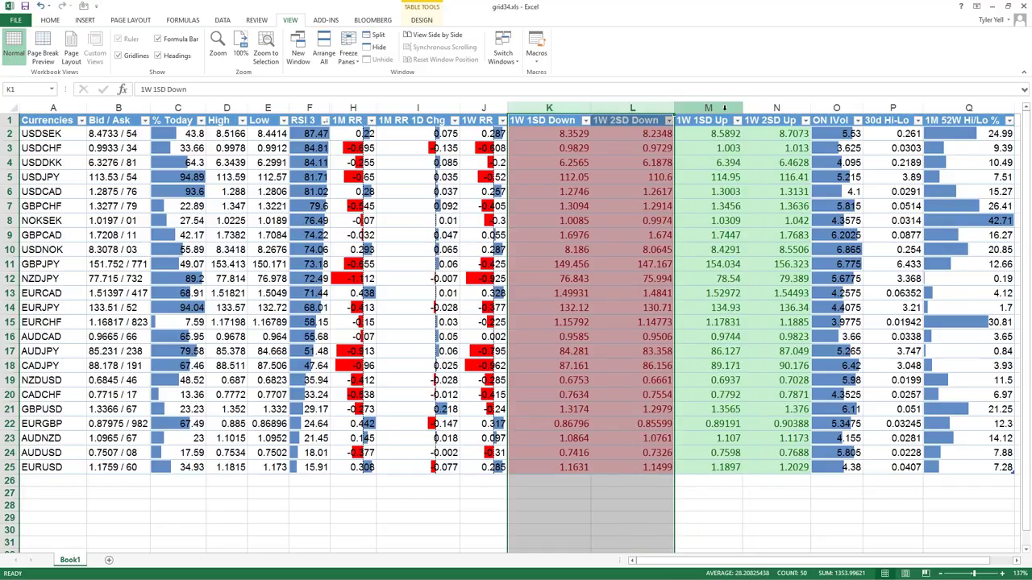
pyautogui.moveTo(707, 108); pyautogui.dragTo(776, 108)
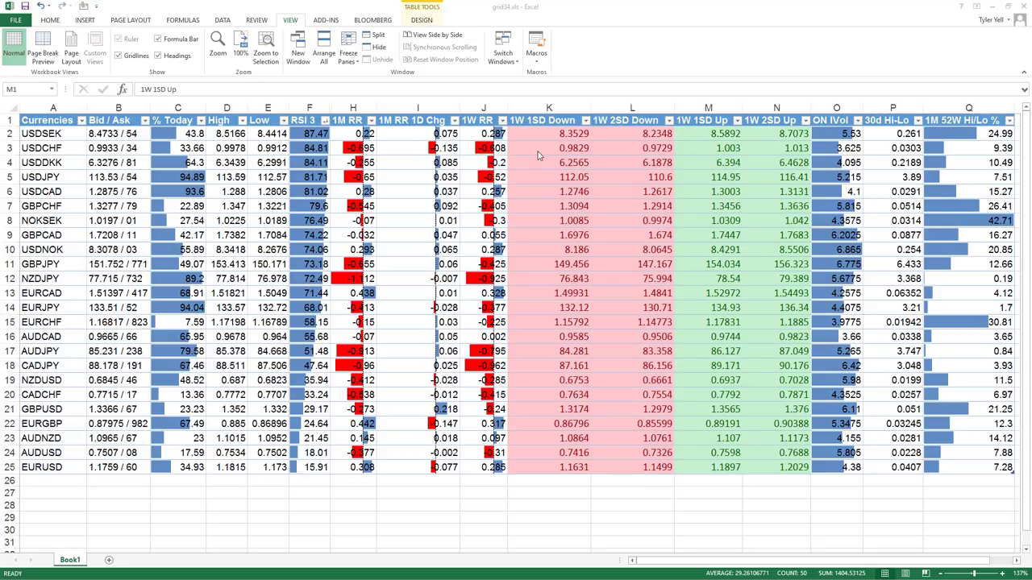
pyautogui.click(707, 145)
pyautogui.click(709, 145)
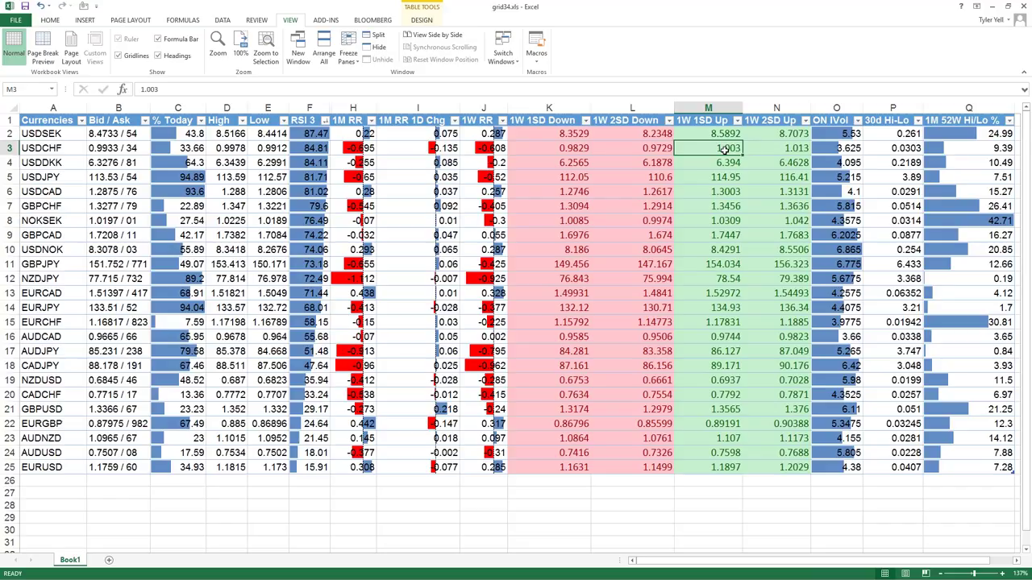
pyautogui.moveTo(776, 150); pyautogui.dragTo(736, 150)
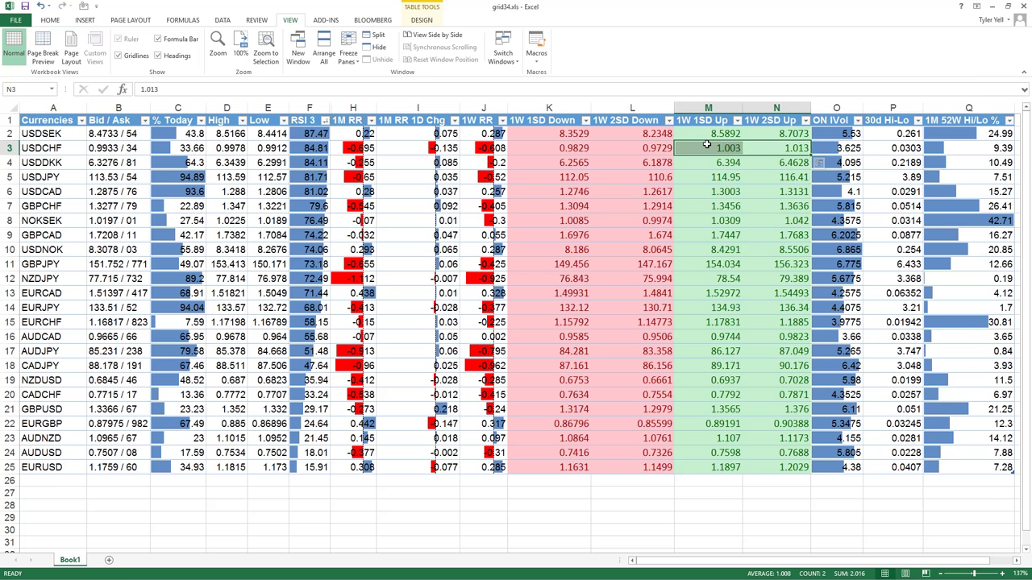
# Step: Switch to TradingView and load the USDCHF daily chart
pyautogui.hotkey('alt', 'Tab')
pyautogui.write('US')
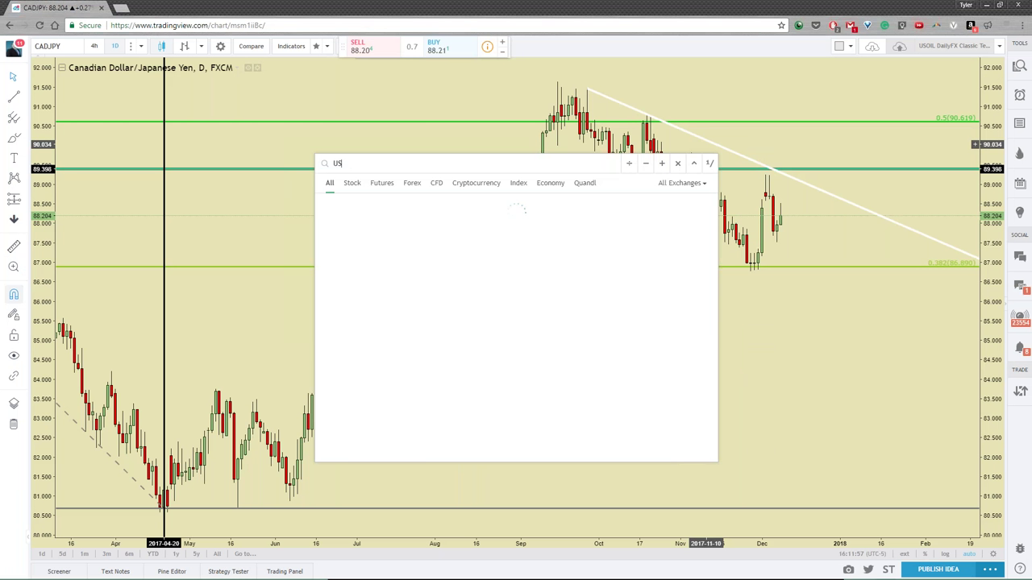
pyautogui.write('DCHF')
pyautogui.press('Return')
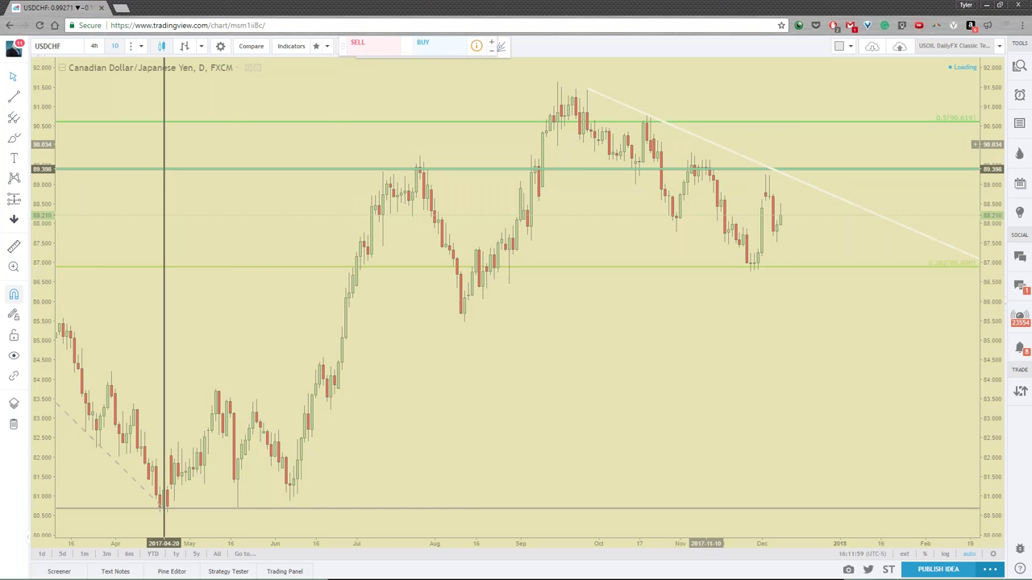
pyautogui.scroll(3, 560, 348)
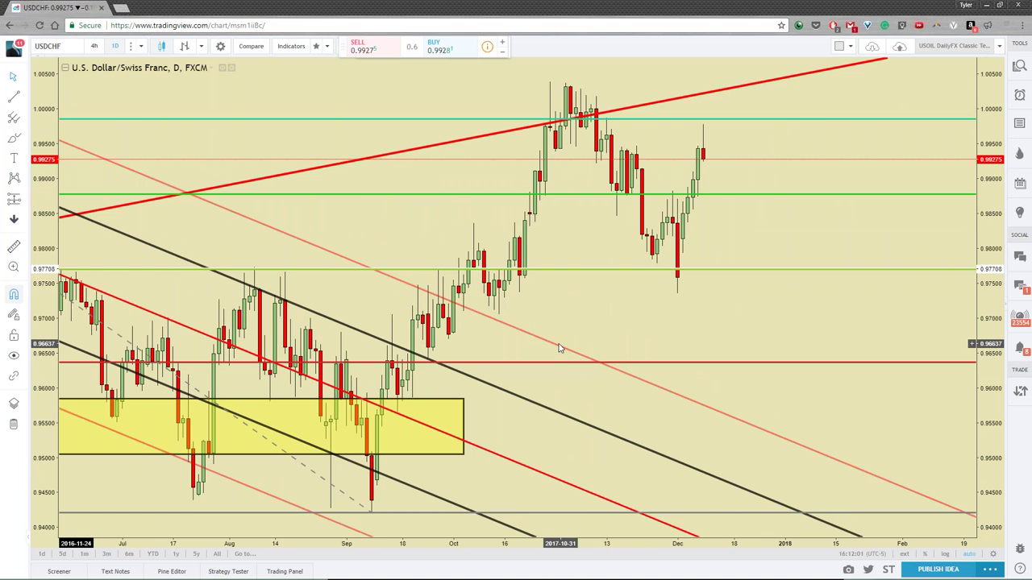
# Step: Remove all drawings from the USDCHF chart, leaving only the price candles
pyautogui.click(560, 348)
pyautogui.scroll(-5, 560, 348)
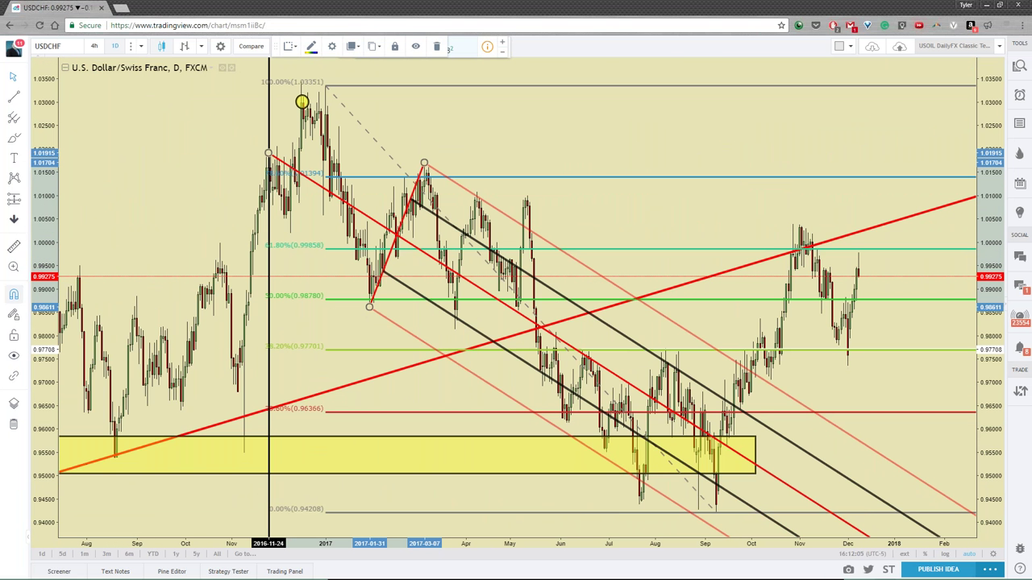
pyautogui.click(12, 425)
pyautogui.scroll(-2, 511, 396)
pyautogui.scroll(3, 779, 403)
pyautogui.scroll(2, 778, 403)
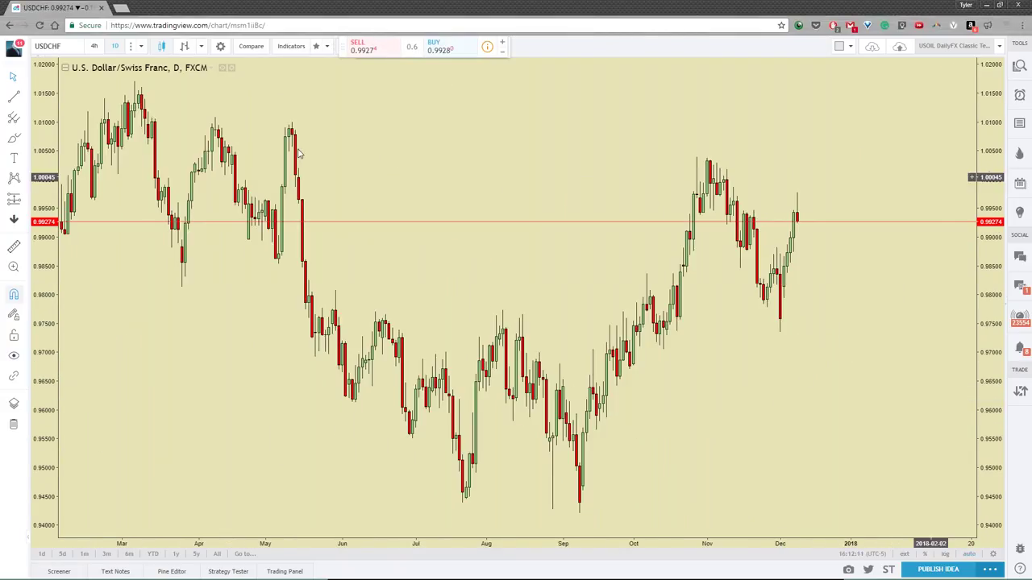
# Step: Draw two horizontal lines across the USDCHF chart, at about 1.003 and about 1.013
pyautogui.click(21, 98)
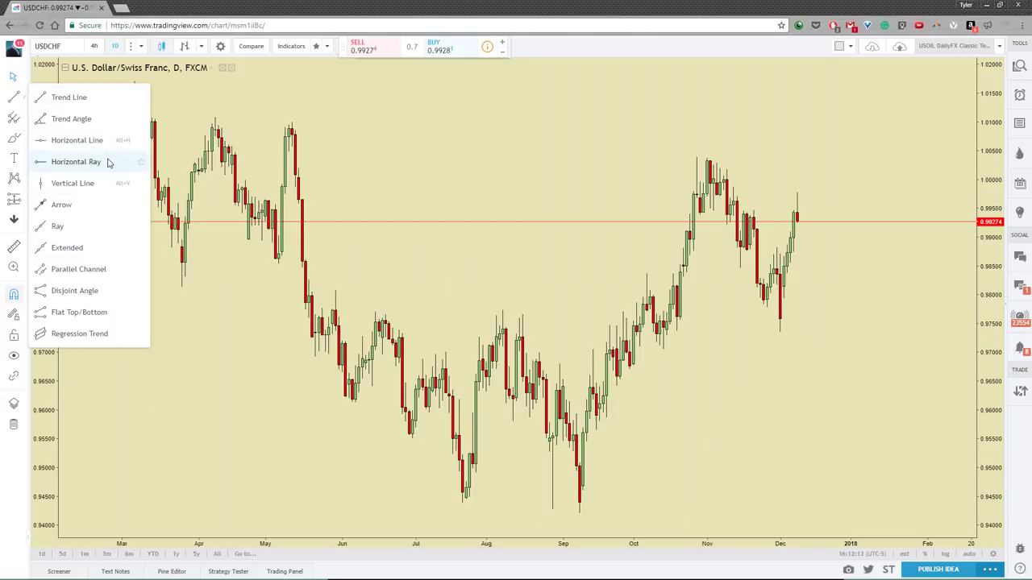
pyautogui.click(111, 142)
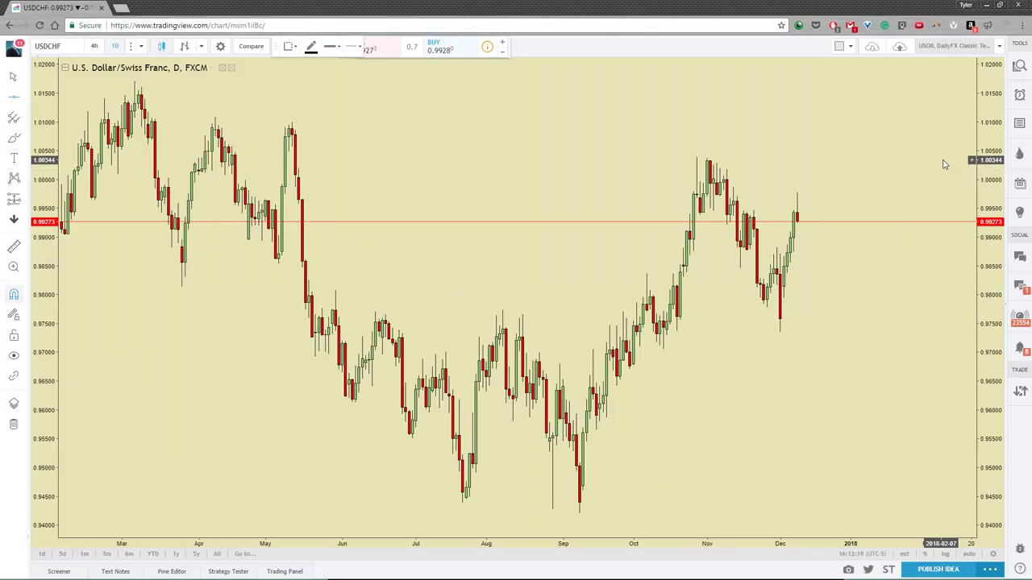
pyautogui.click(945, 163)
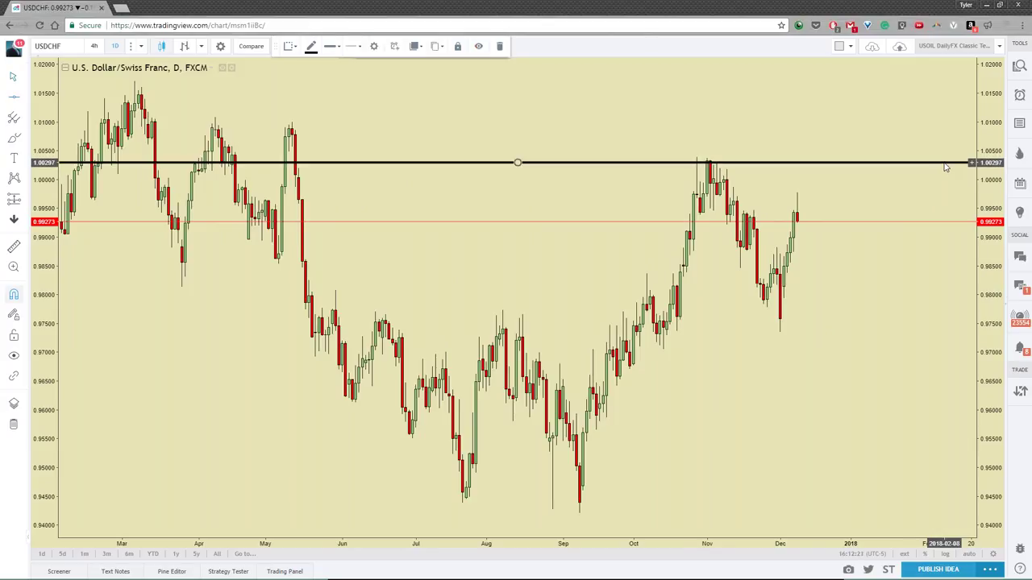
pyautogui.scroll(-2, 945, 167)
pyautogui.click(930, 141)
pyautogui.moveTo(930, 124)
pyautogui.mouseDown()
pyautogui.moveTo(931, 95)
pyautogui.moveTo(935, 105)
pyautogui.mouseUp()
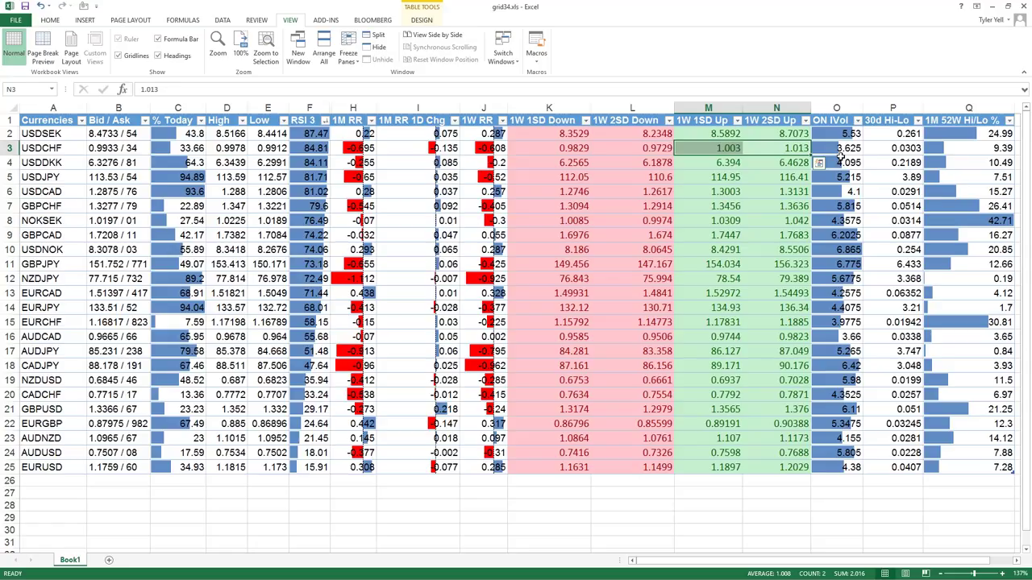
# Step: Compare the two horizontal lines on the TradingView chart with USDCHF's 1SD Up and 2SD Up values in Excel
pyautogui.hotkey('alt', 'Tab')
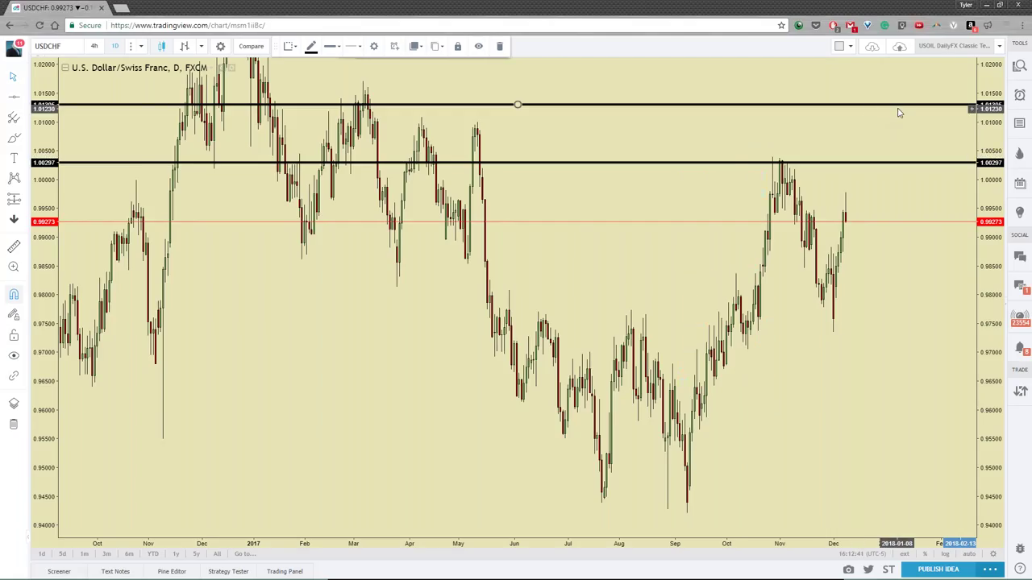
pyautogui.scroll(4, 894, 113)
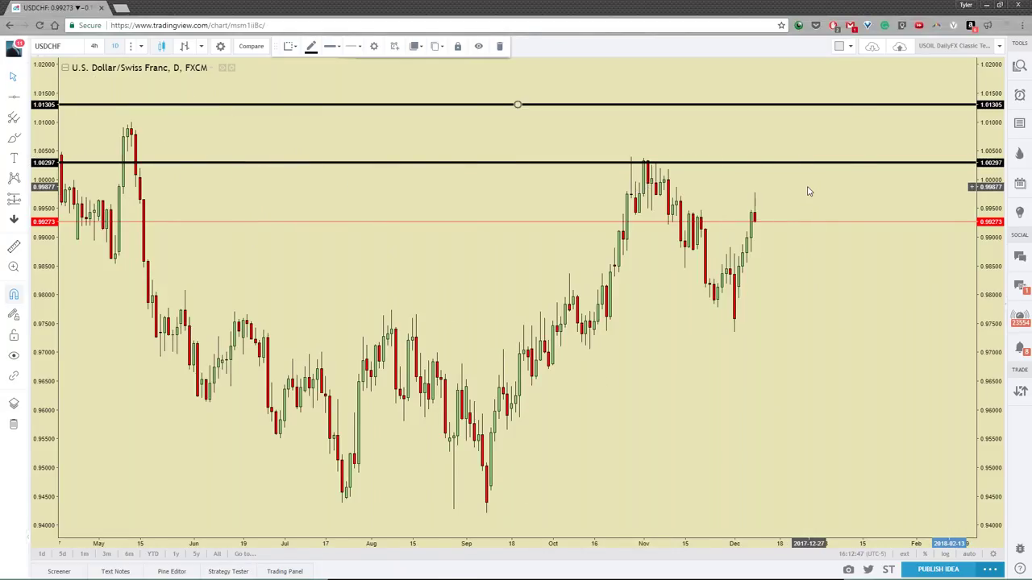
pyautogui.hotkey('alt', 'Tab')
pyautogui.hotkey('alt', 'Tab')
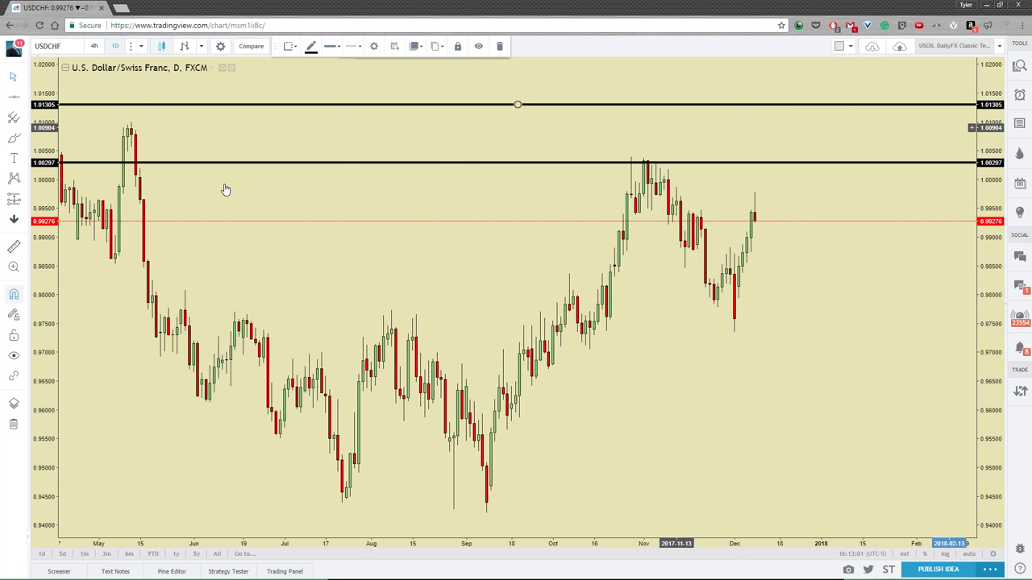
pyautogui.hotkey('alt', 'Tab')
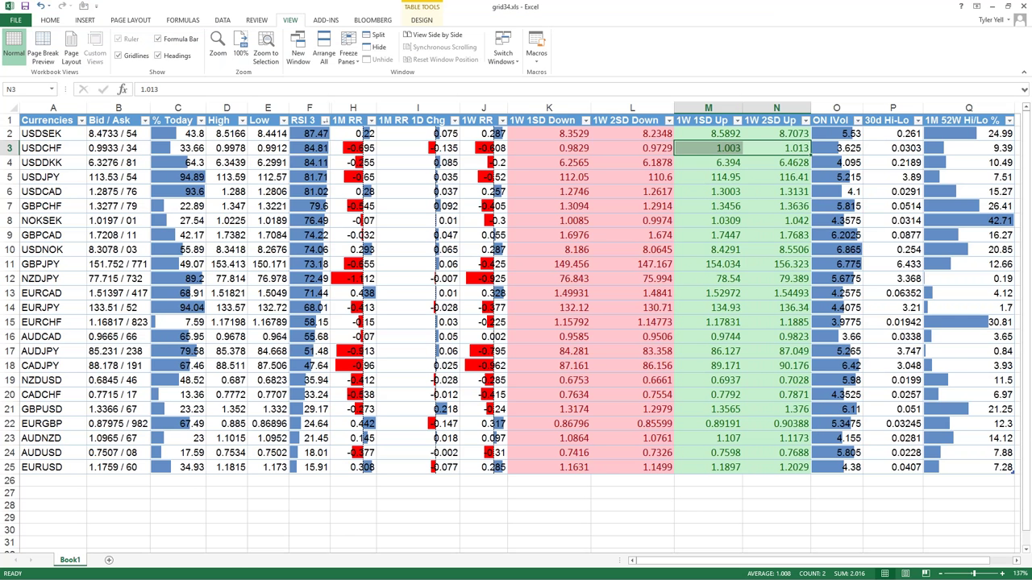
# Step: Switch to TradingView, load the USDJPY chart and change it to the IDC feed, which carries no drawings
pyautogui.hotkey('alt', 'Tab')
pyautogui.write('USDJPY')
pyautogui.press('Return')
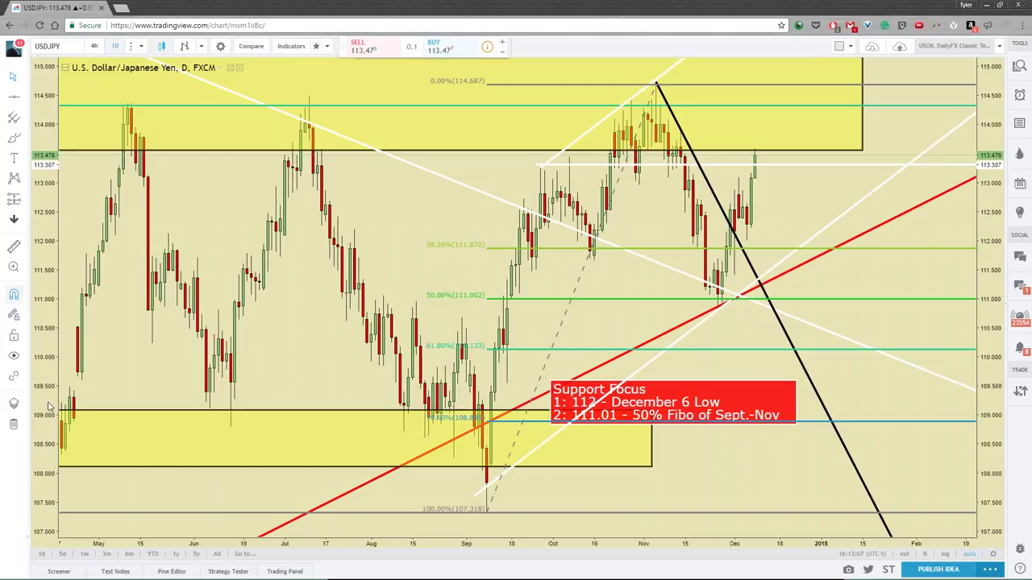
pyautogui.write('USDJPY')
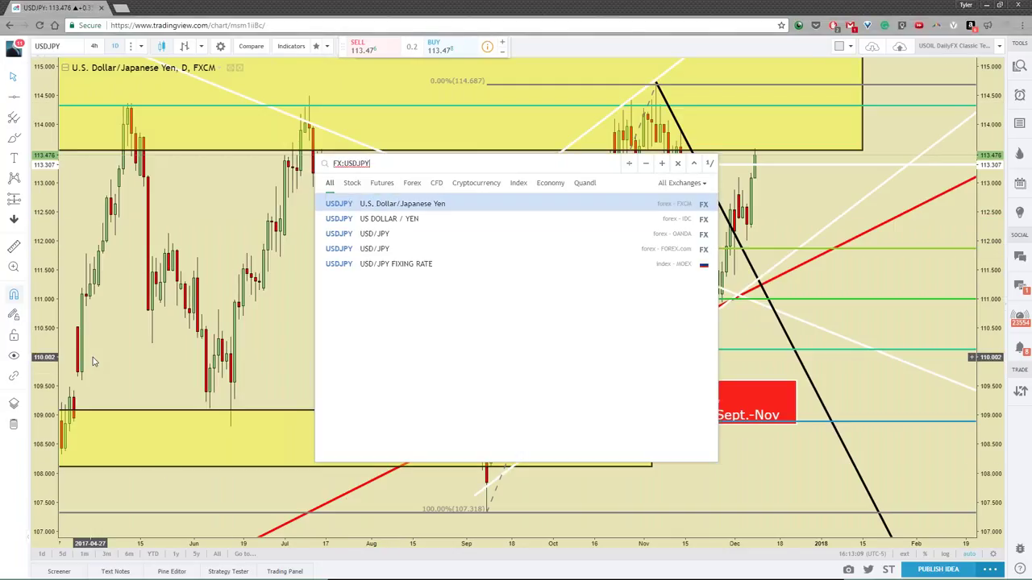
pyautogui.press('Down')
pyautogui.press('Return')
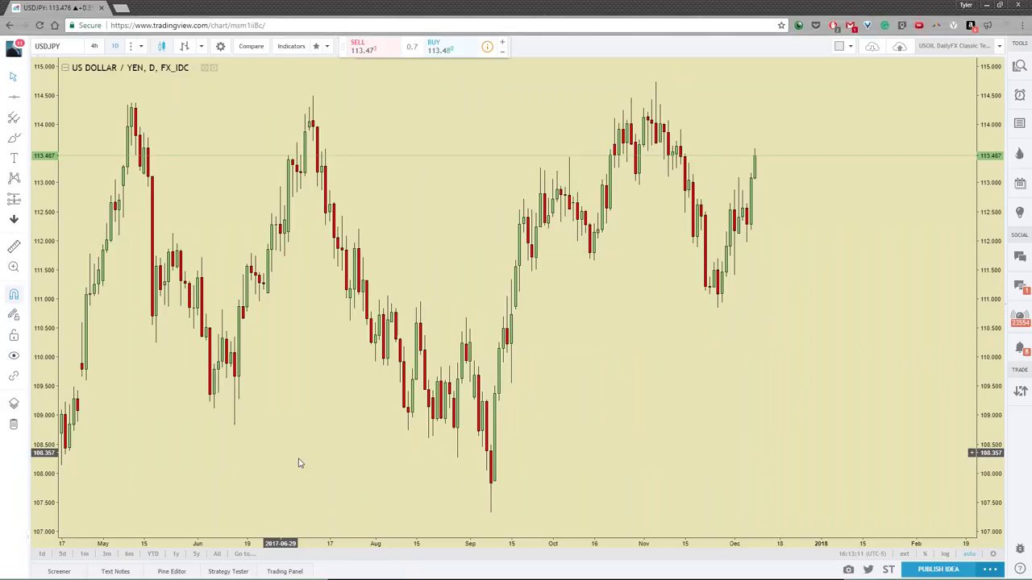
# Step: Highlight USDJPY's row in Excel to read its 1W SD levels, and return to TradingView to compare them with its price history
pyautogui.hotkey('alt', 'Tab')
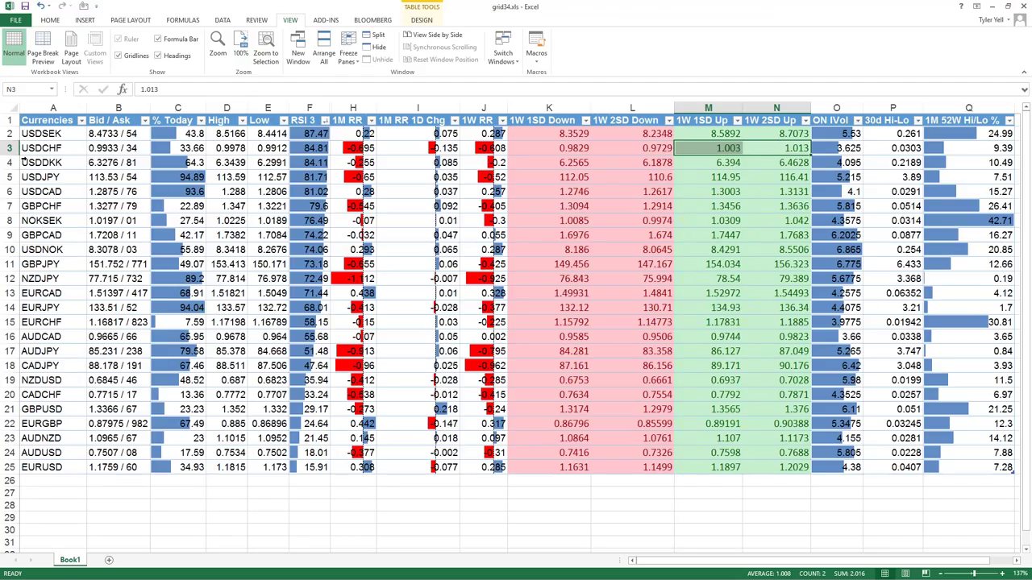
pyautogui.click(9, 177)
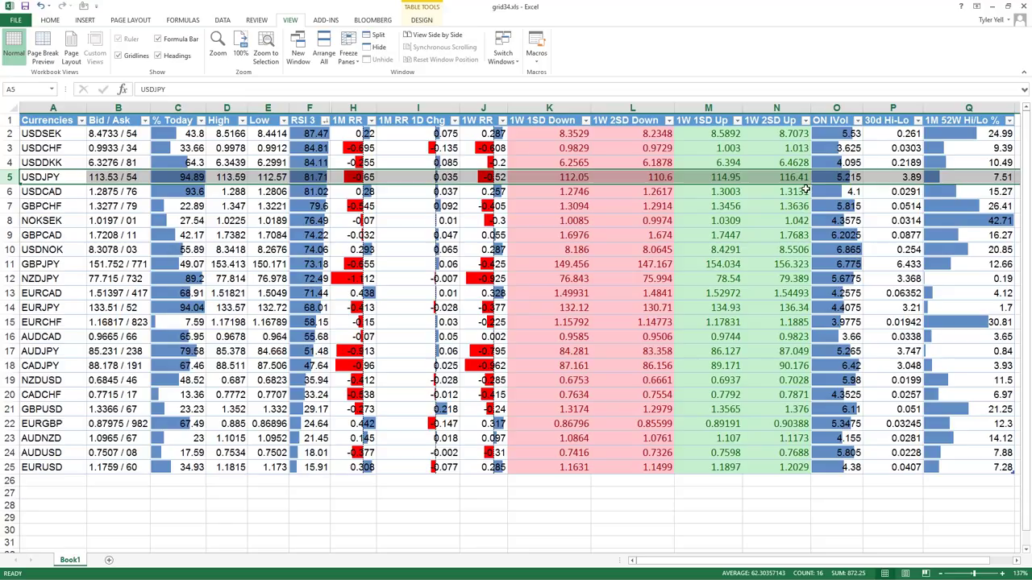
pyautogui.click(760, 177)
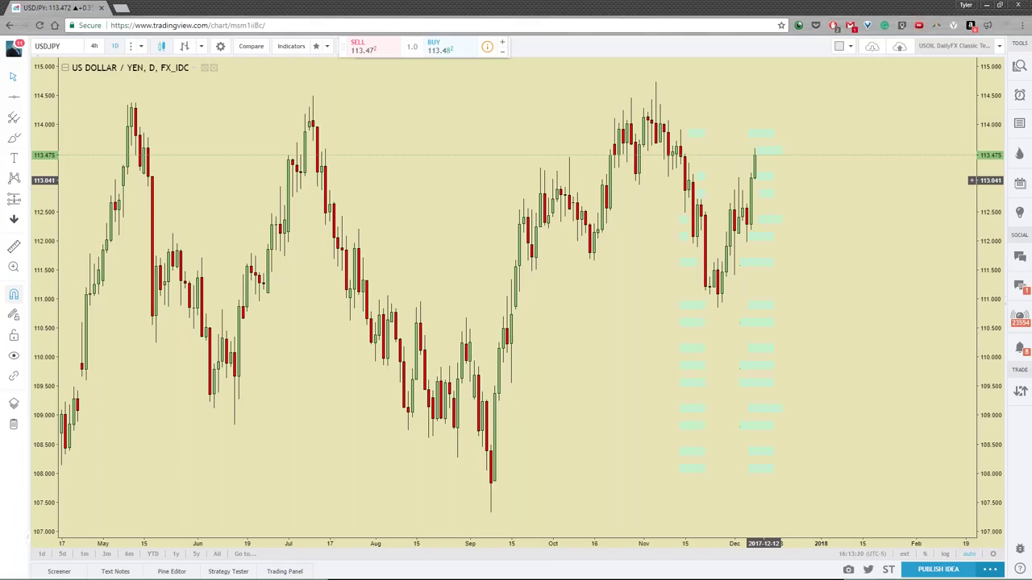
pyautogui.scroll(-1, 806, 122)
pyautogui.scroll(-2, 804, 124)
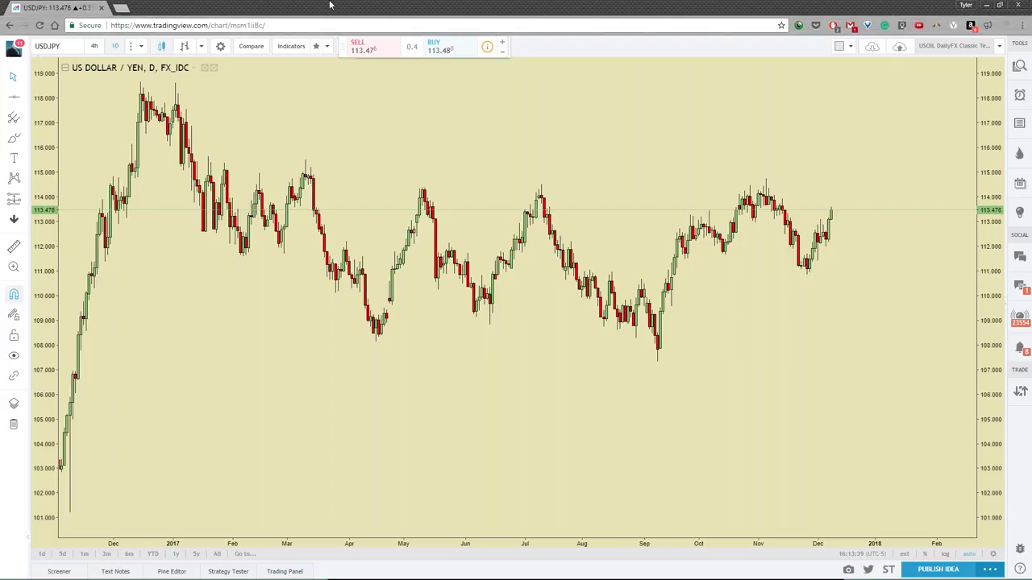
# Step: Draw two horizontal lines across the USDJPY chart, at about 114.89 and about 116.29
pyautogui.click(20, 102)
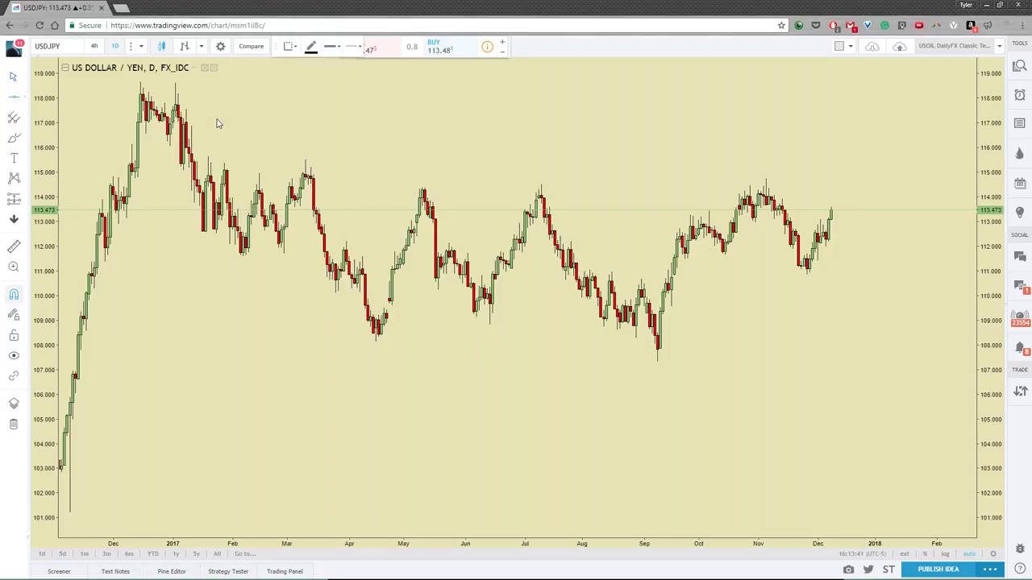
pyautogui.click(973, 175)
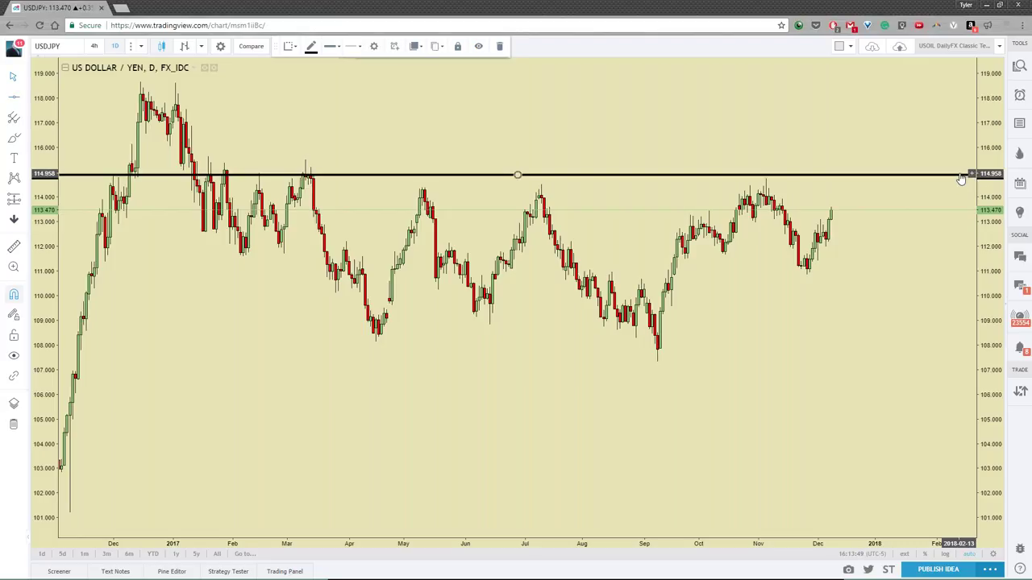
pyautogui.click(973, 164)
pyautogui.moveTo(973, 163); pyautogui.dragTo(962, 140)
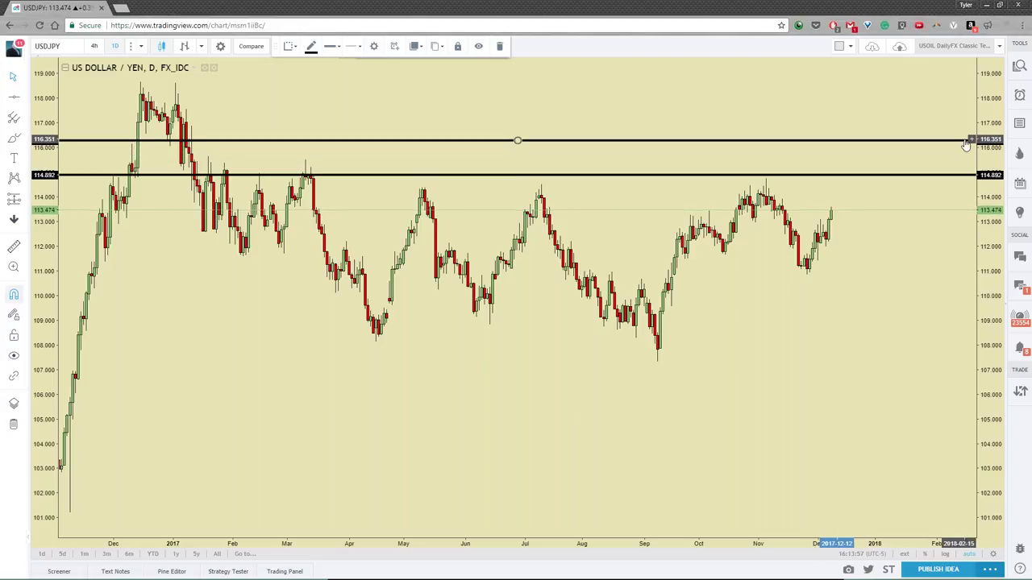
# Step: Draw a Fib Retracement on USDJPY from the December 2016 high at 118.665 to the September 2017 low at 107.319
pyautogui.scroll(2, 909, 202)
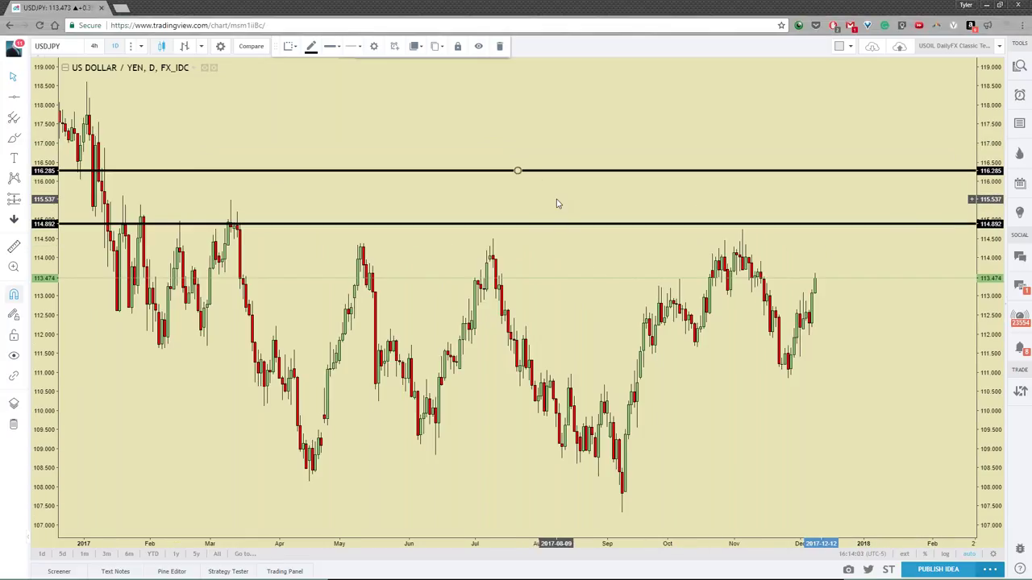
pyautogui.scroll(-2, 556, 203)
pyautogui.click(26, 119)
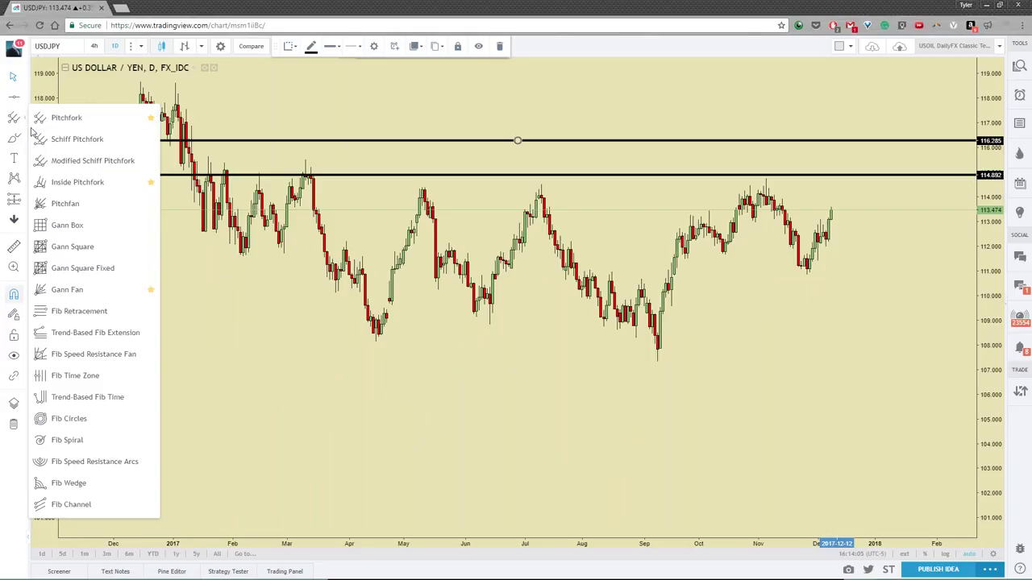
pyautogui.click(77, 320)
pyautogui.click(140, 82)
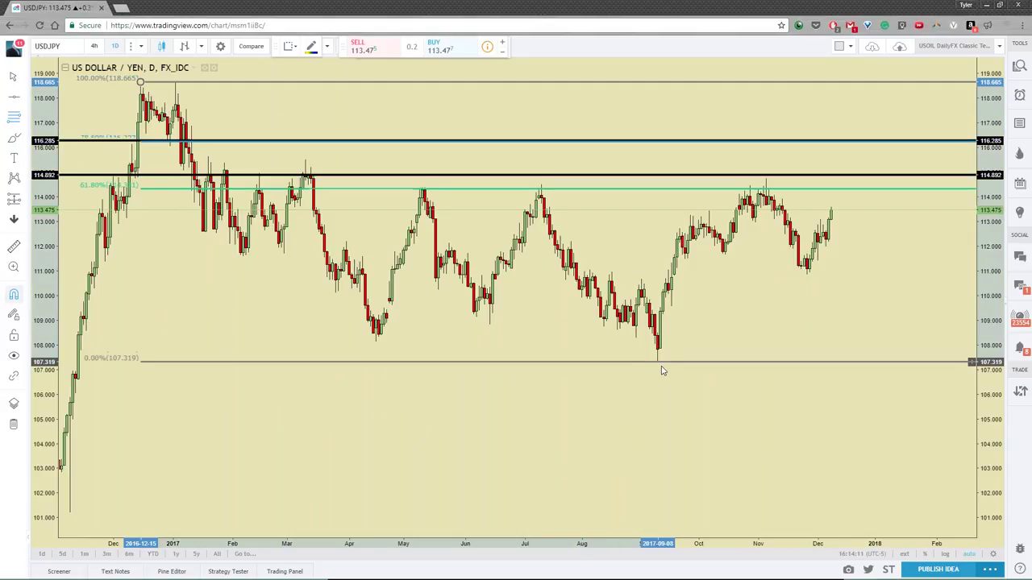
pyautogui.click(658, 362)
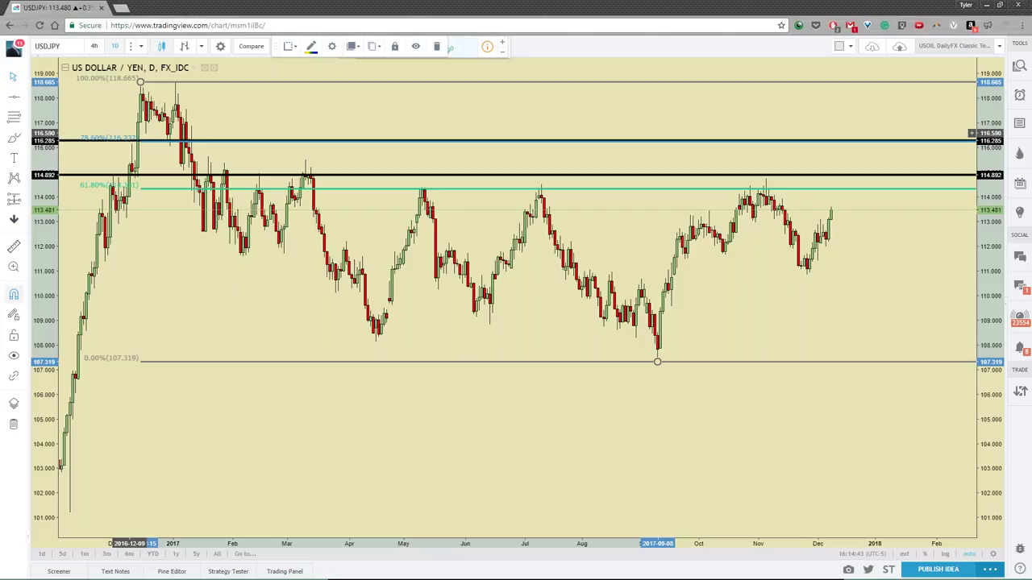
# Step: Load the AUDUSD chart in TradingView and change it to the FX_IDC feed
pyautogui.hotkey('alt', 'Tab')
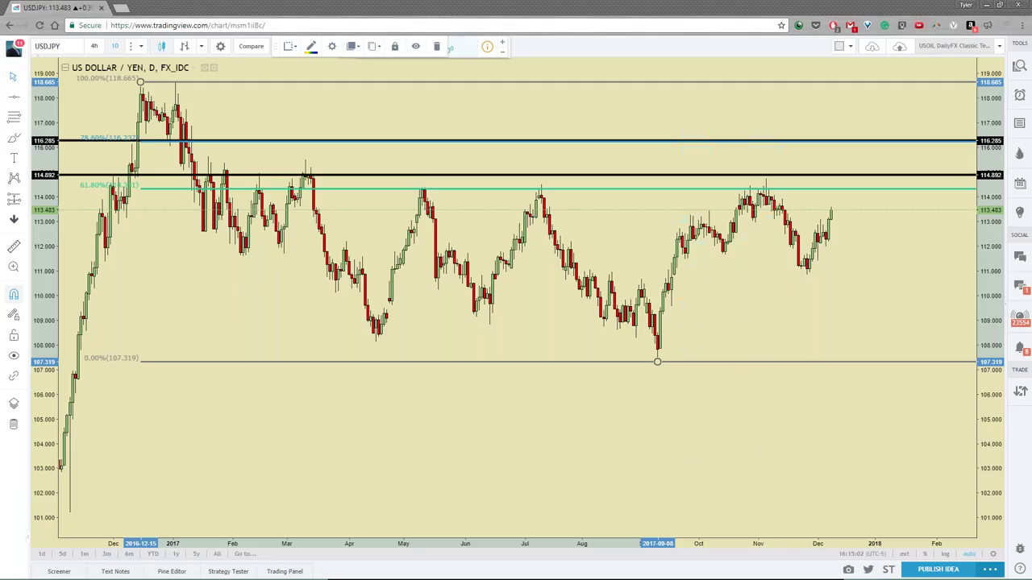
pyautogui.write('AUDUSD')
pyautogui.press('Return')
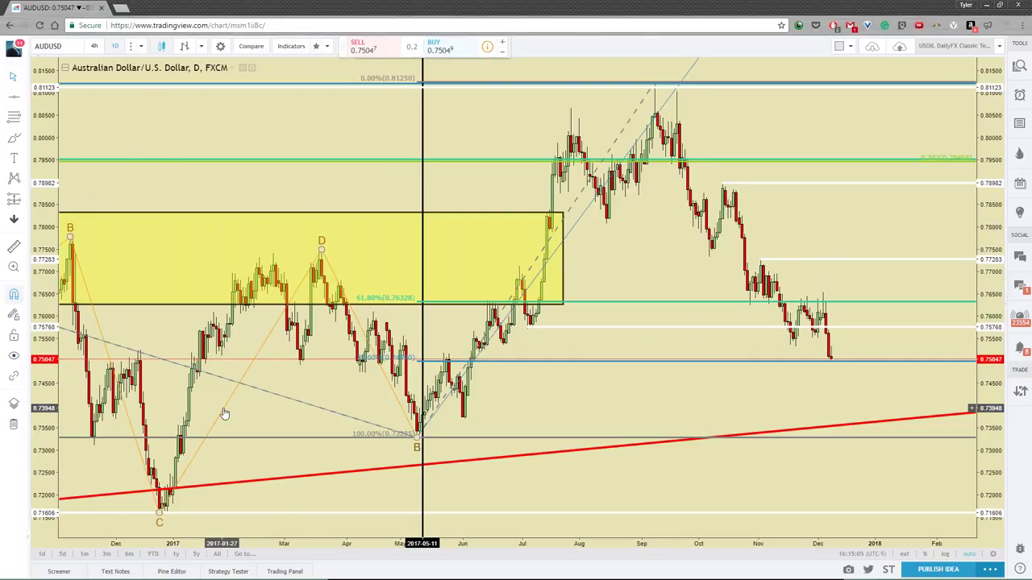
pyautogui.write('FX_IDC:AUDUSD')
pyautogui.press('Return')
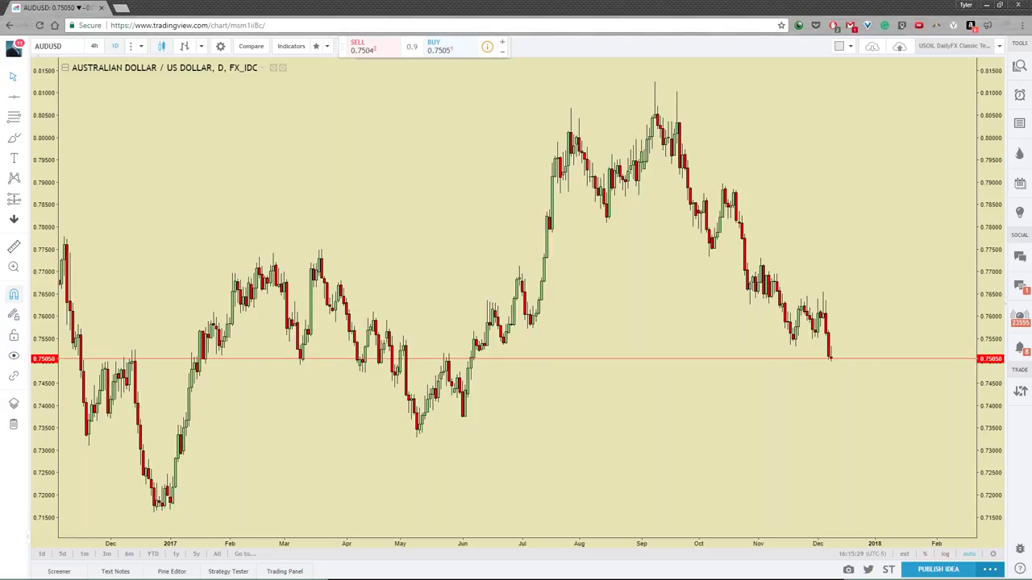
# Step: Highlight AUDUSD's row in Excel to read its 1W SD levels, and return to its TradingView chart
pyautogui.hotkey('alt', 'Tab')
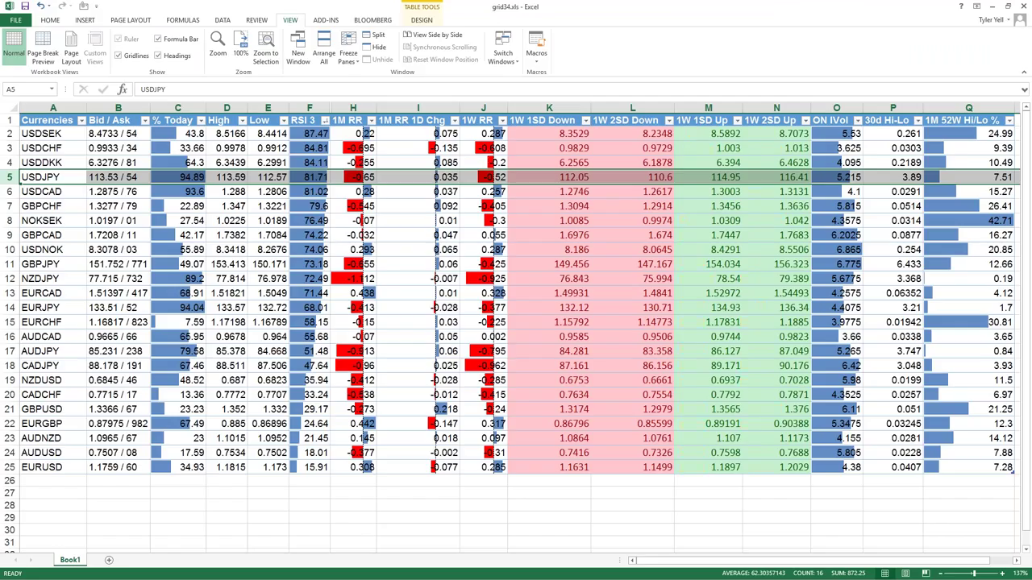
pyautogui.click(604, 453)
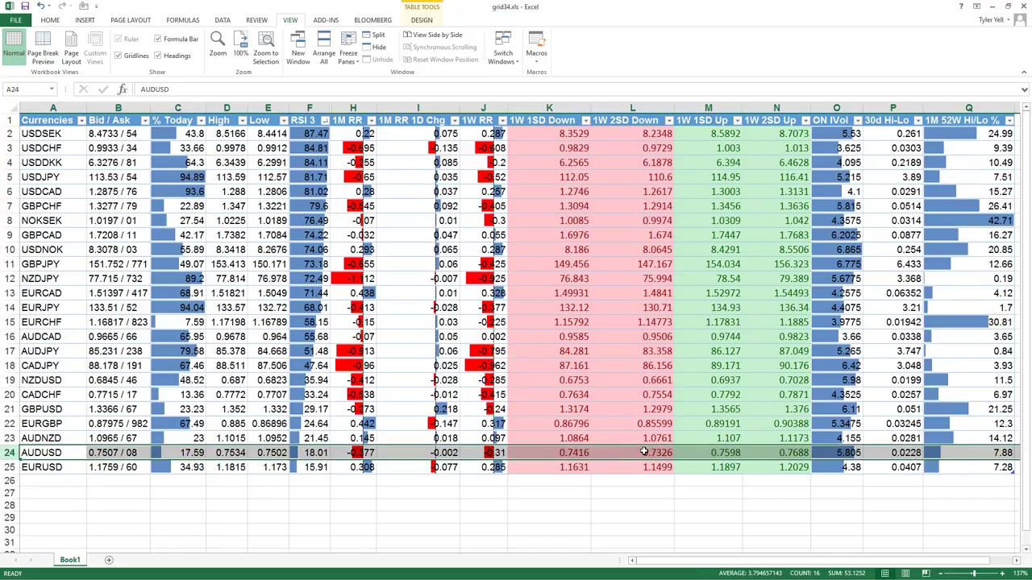
pyautogui.hotkey('alt', 'Tab')
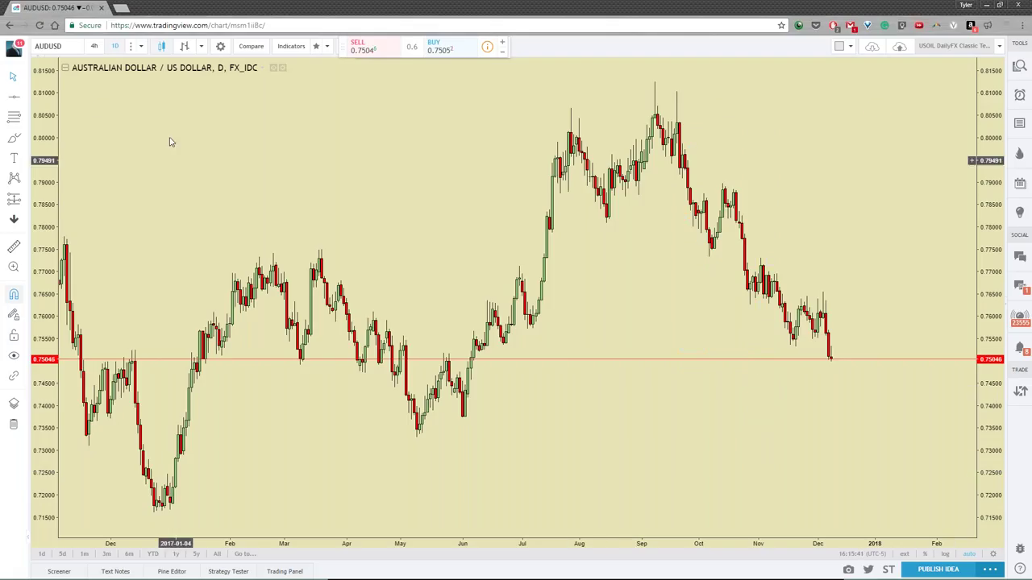
# Step: Draw two horizontal lines across the AUDUSD chart, at about 0.7415 and about 0.7324, checking the 1W SD Down levels in Excel
pyautogui.click(13, 97)
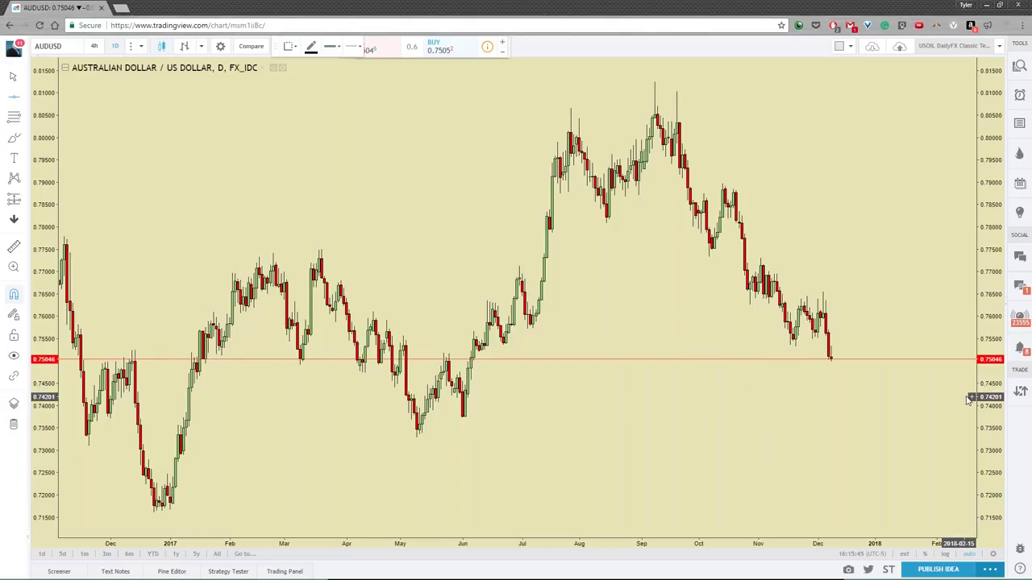
pyautogui.click(968, 396)
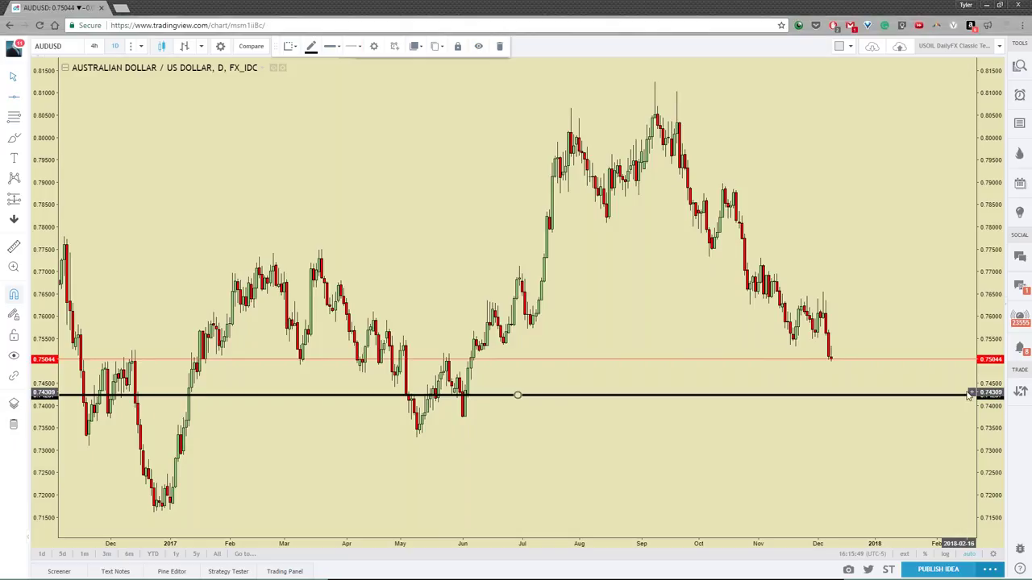
pyautogui.moveTo(967, 395); pyautogui.dragTo(949, 401)
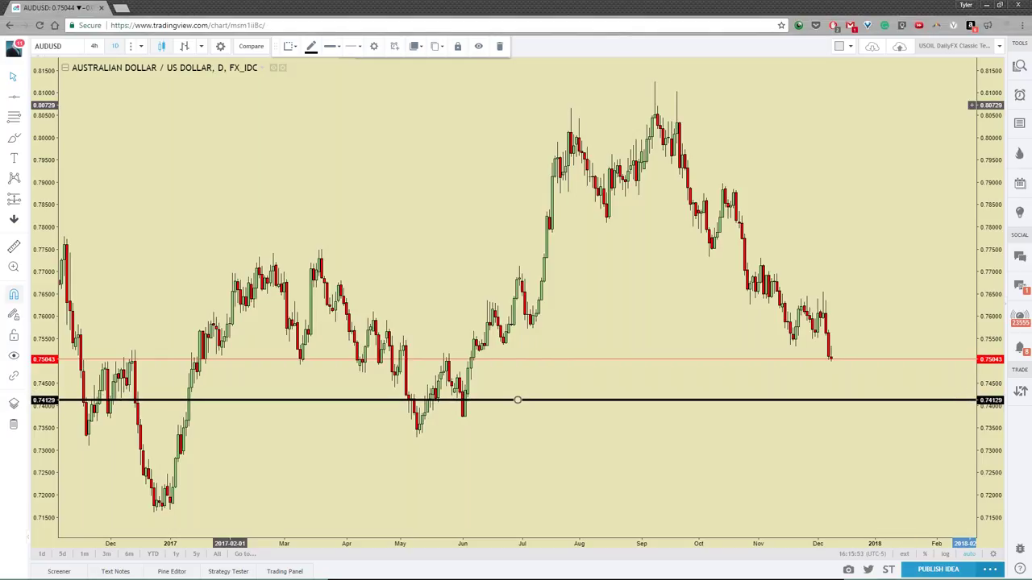
pyautogui.hotkey('alt', 'Tab')
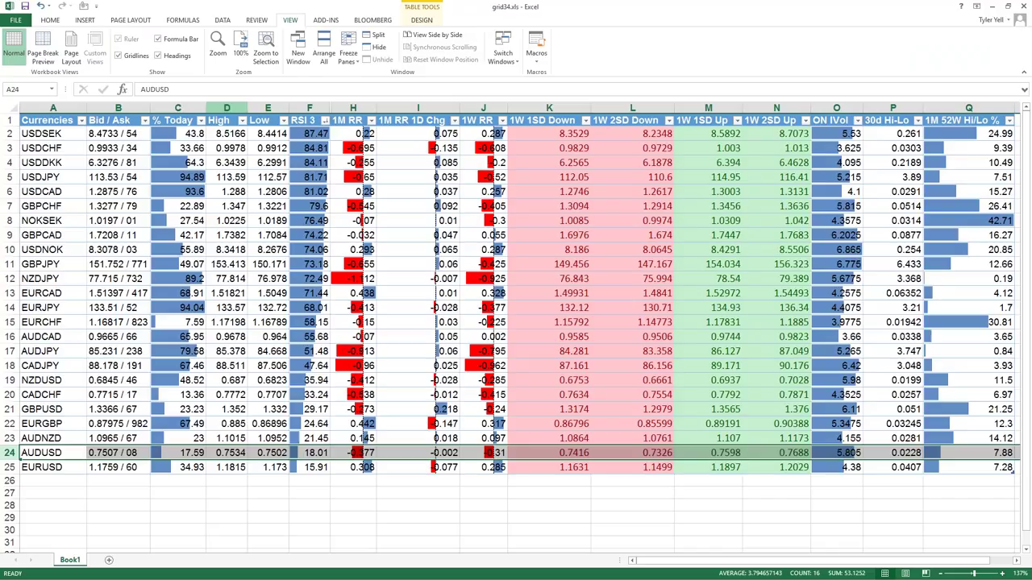
pyautogui.hotkey('alt', 'Tab')
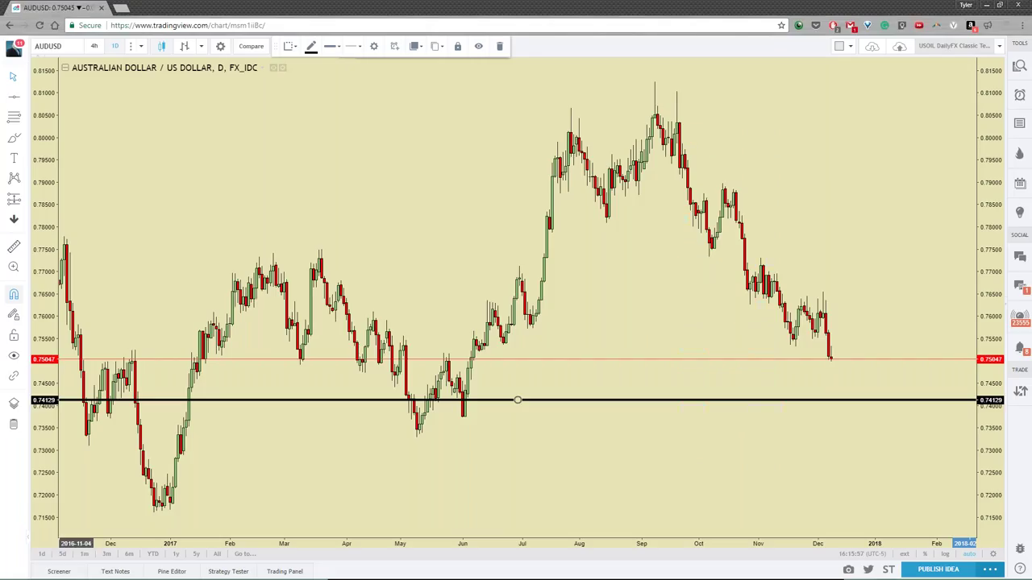
pyautogui.moveTo(863, 401); pyautogui.dragTo(900, 439)
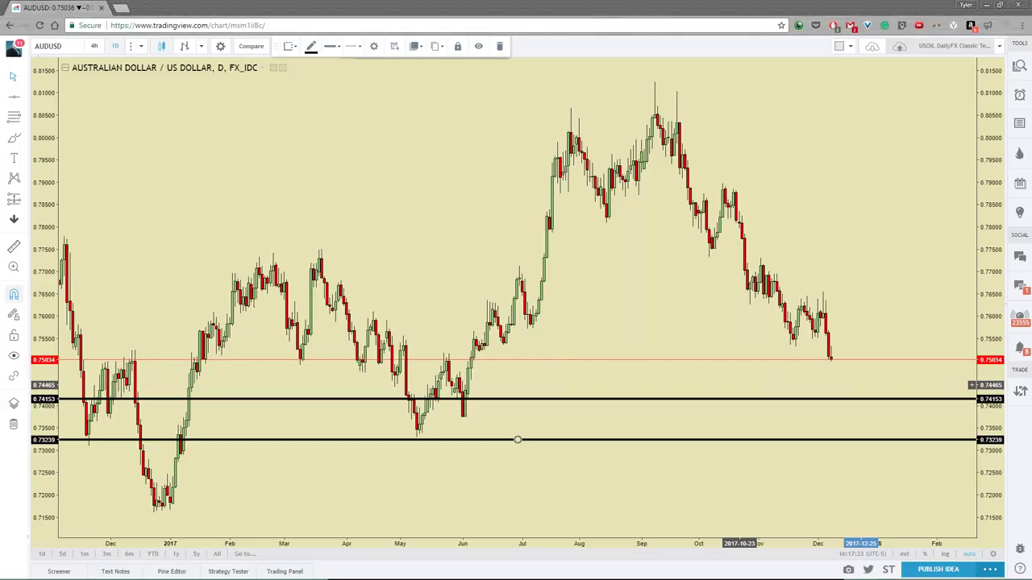
# Step: Check AUDUSD's 1W 1SD Up value in Excel and add a third horizontal line on its chart at about 0.7594
pyautogui.hotkey('alt', 'Tab')
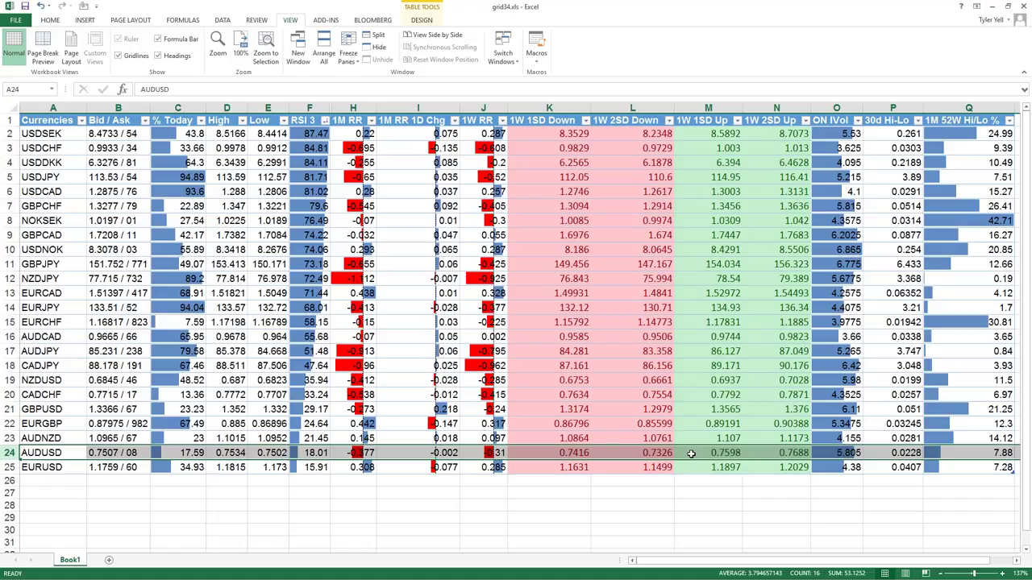
pyautogui.hotkey('alt', 'Tab')
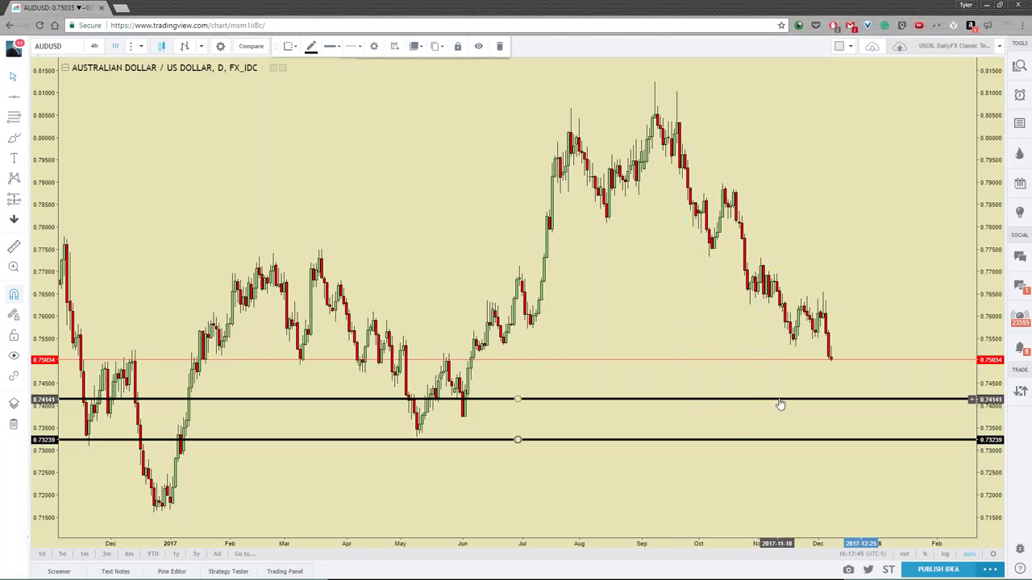
pyautogui.moveTo(778, 400); pyautogui.dragTo(859, 326)
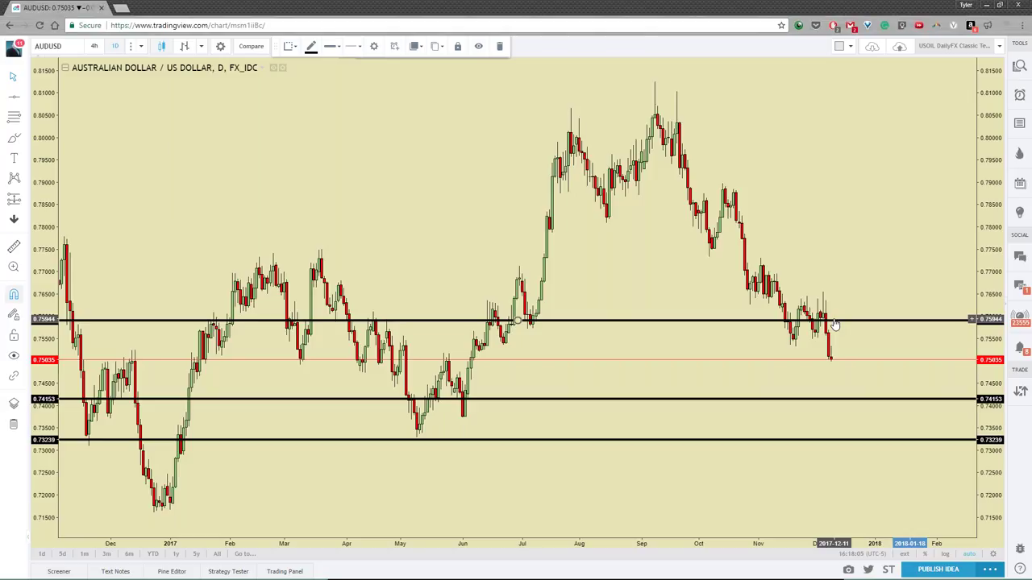
# Step: Switch to Excel, sort the grid by ON IVol from largest to smallest, and highlight rows at both ends of the ranking
pyautogui.hotkey('alt', 'Tab')
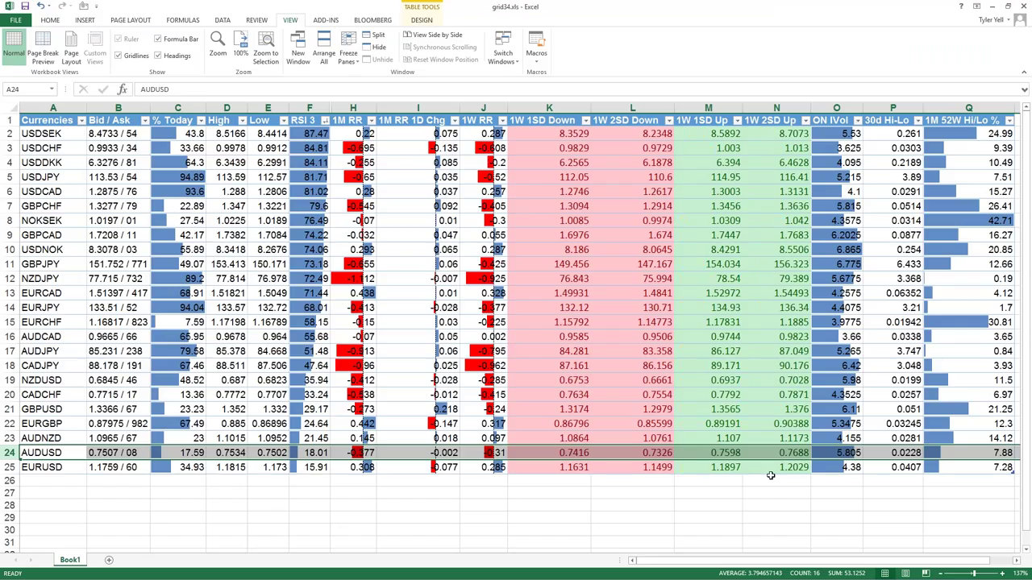
pyautogui.moveTo(779, 563); pyautogui.dragTo(800, 563)
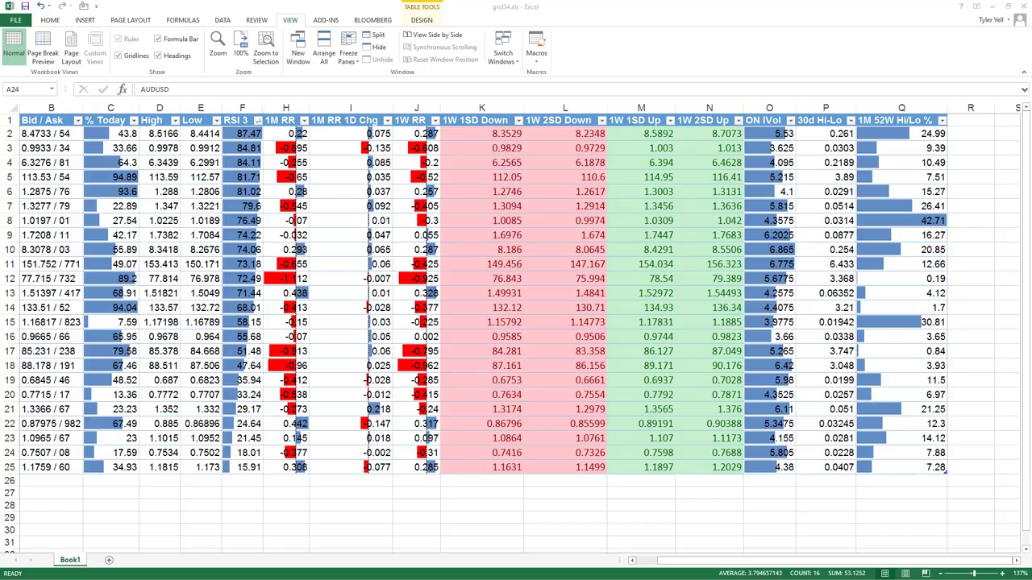
pyautogui.click(792, 120)
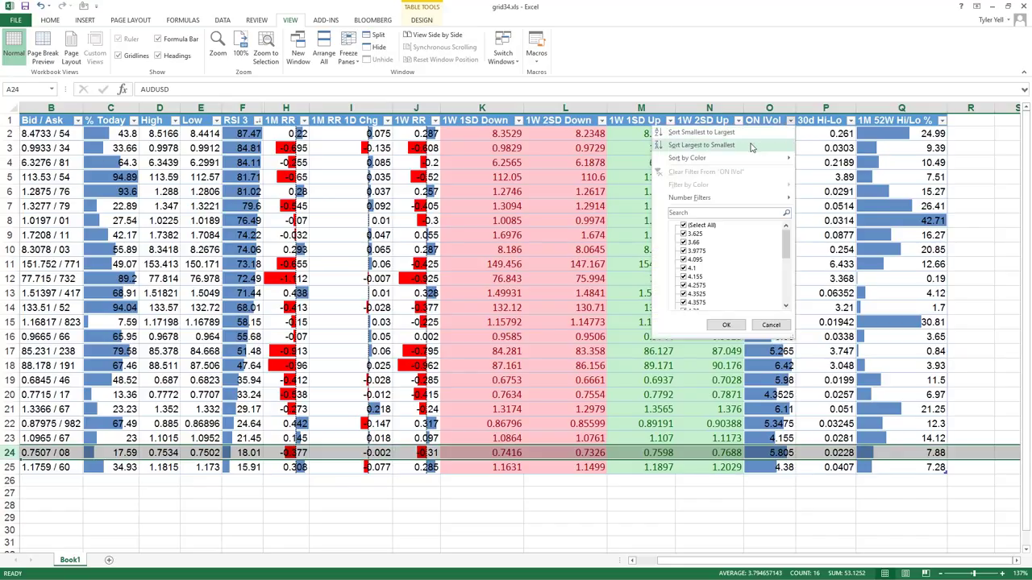
pyautogui.click(705, 145)
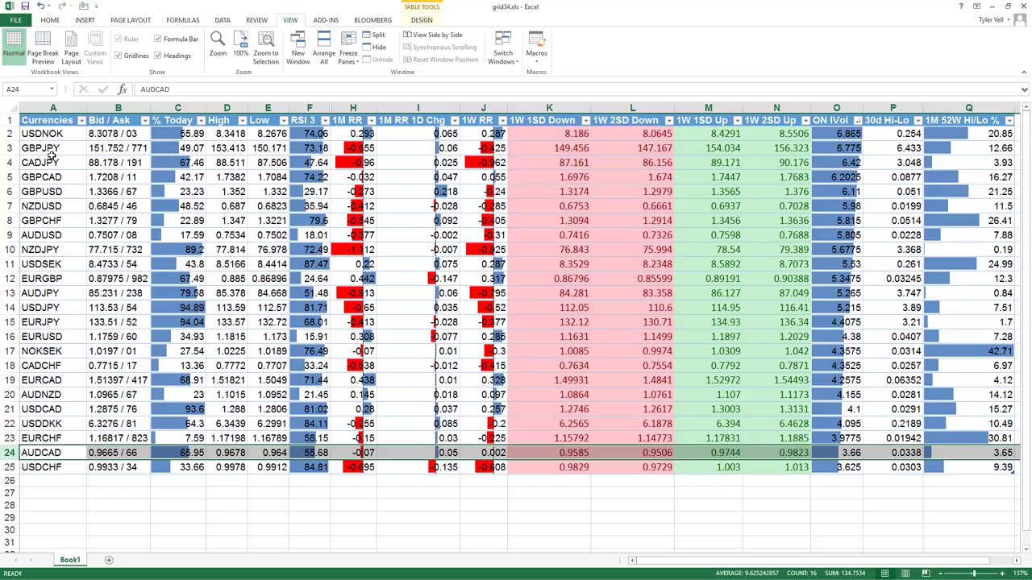
pyautogui.moveTo(13, 134); pyautogui.dragTo(13, 177)
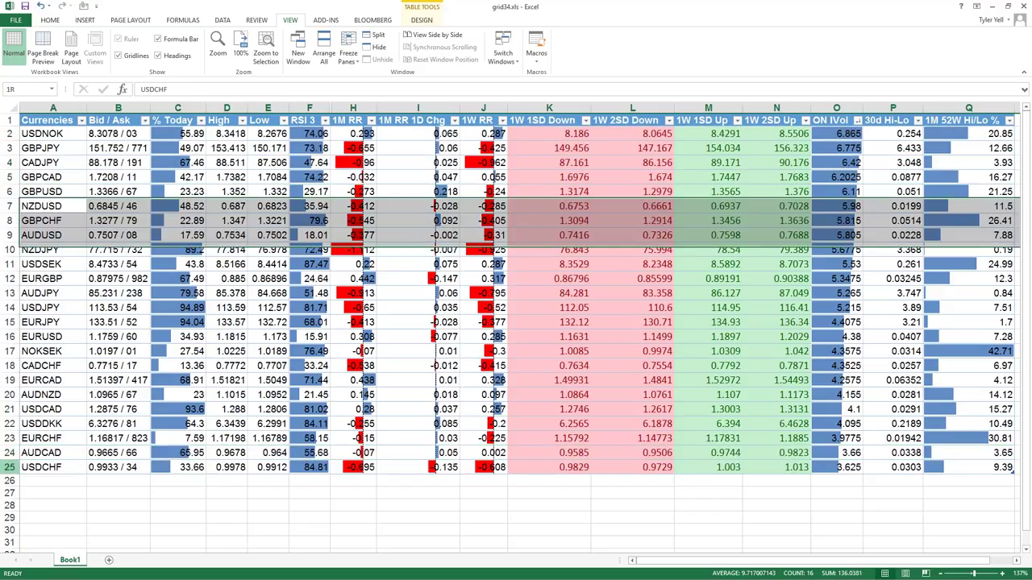
pyautogui.moveTo(9, 468); pyautogui.dragTo(9, 424)
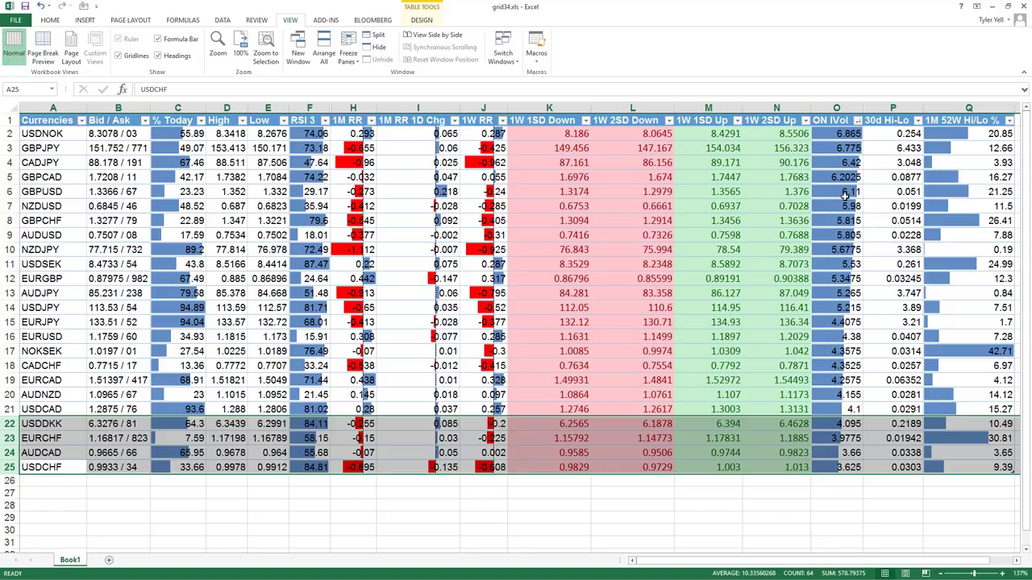
# Step: Sort the grid by 30d Hi-Lo from largest to smallest, highlight the rows from GBPJPY to EURJPY, and select GBPJPY's 30d Hi-Lo value
pyautogui.click(917, 120)
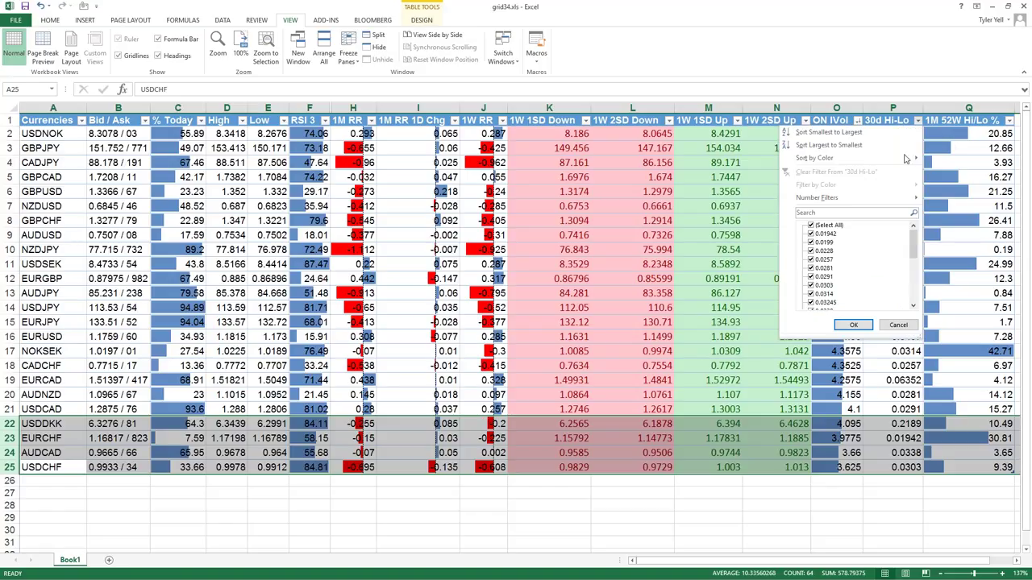
pyautogui.click(852, 145)
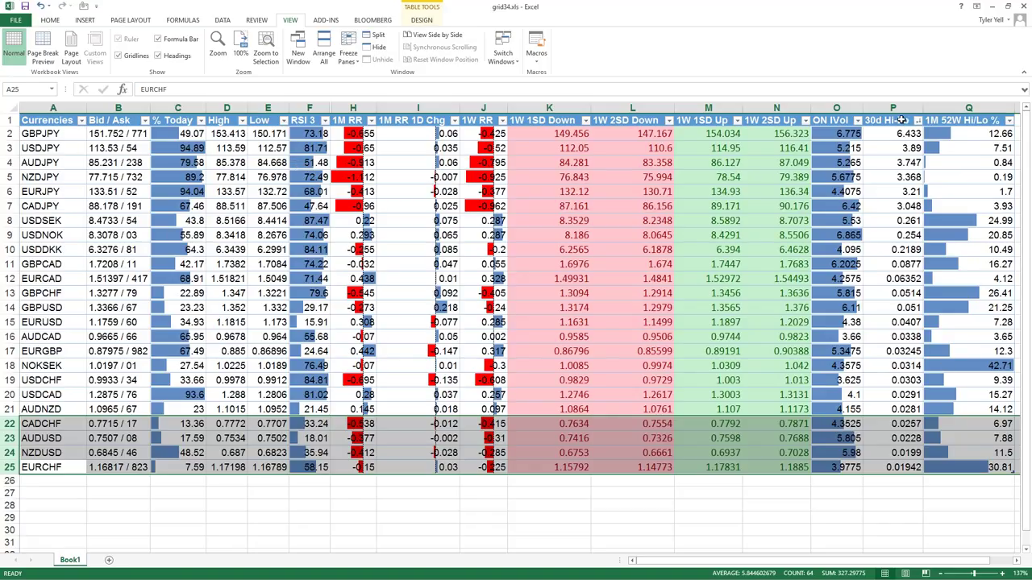
pyautogui.click(901, 120)
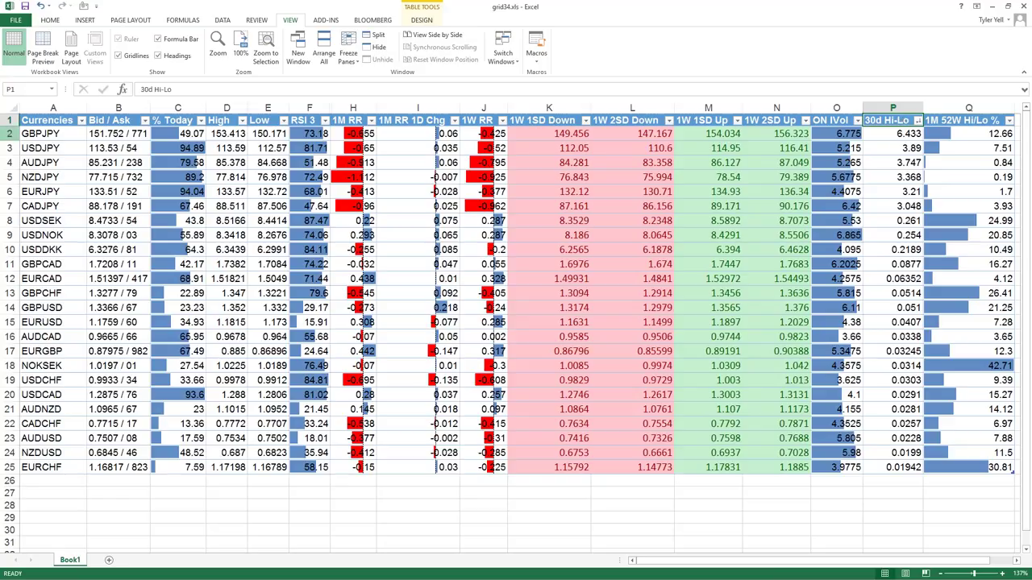
pyautogui.moveTo(10, 133); pyautogui.dragTo(9, 192)
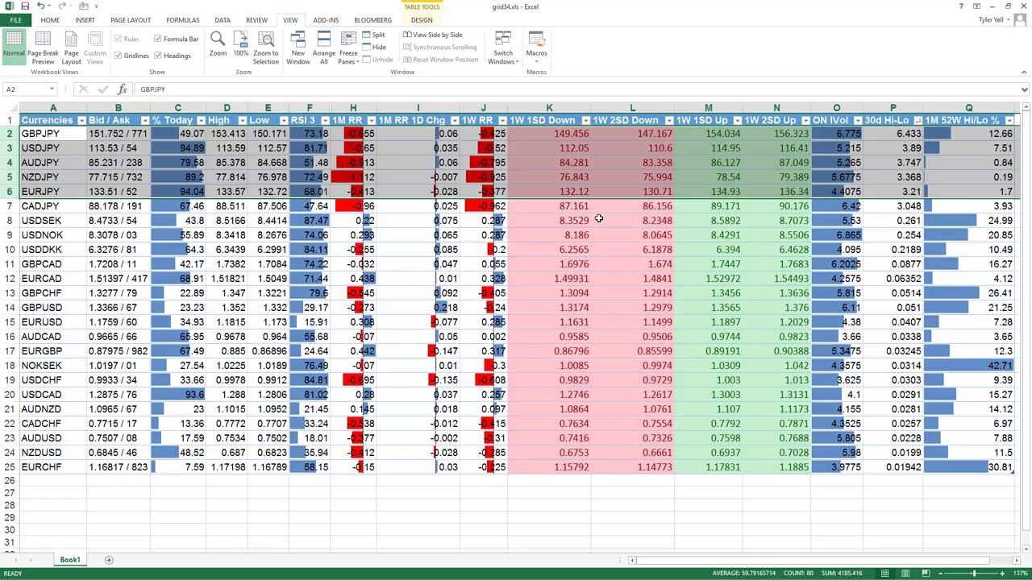
pyautogui.click(896, 134)
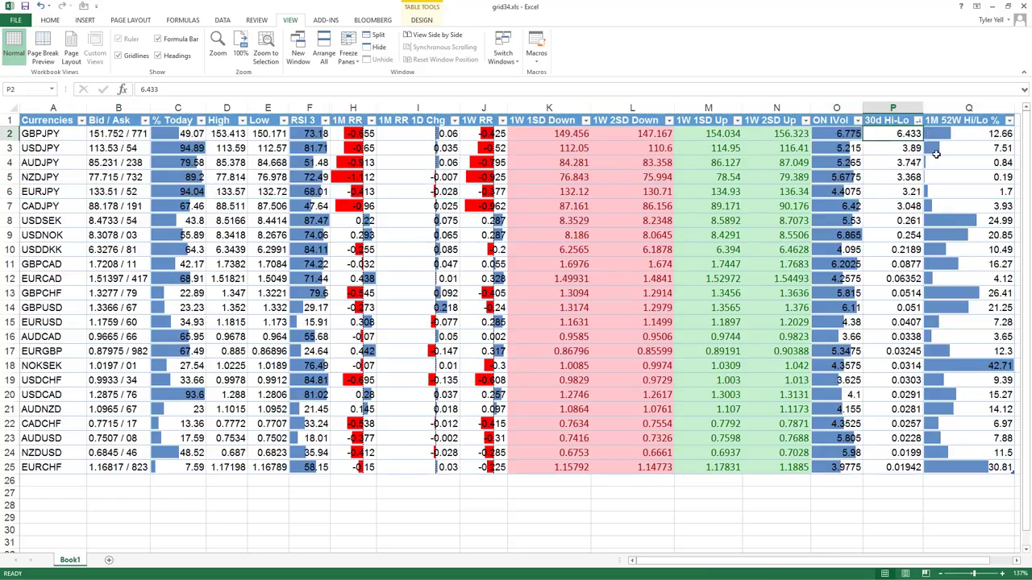
# Step: Switch to TradingView, load the GBPJPY chart and remove all drawings from it
pyautogui.hotkey('alt', 'Tab')
pyautogui.write('GBPJPY')
pyautogui.press('Return')
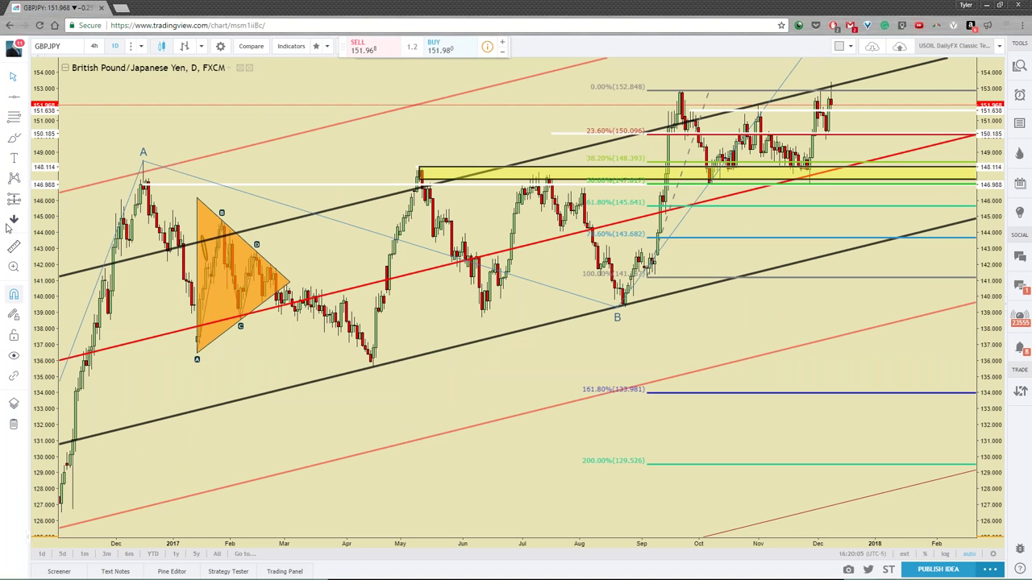
pyautogui.click(13, 424)
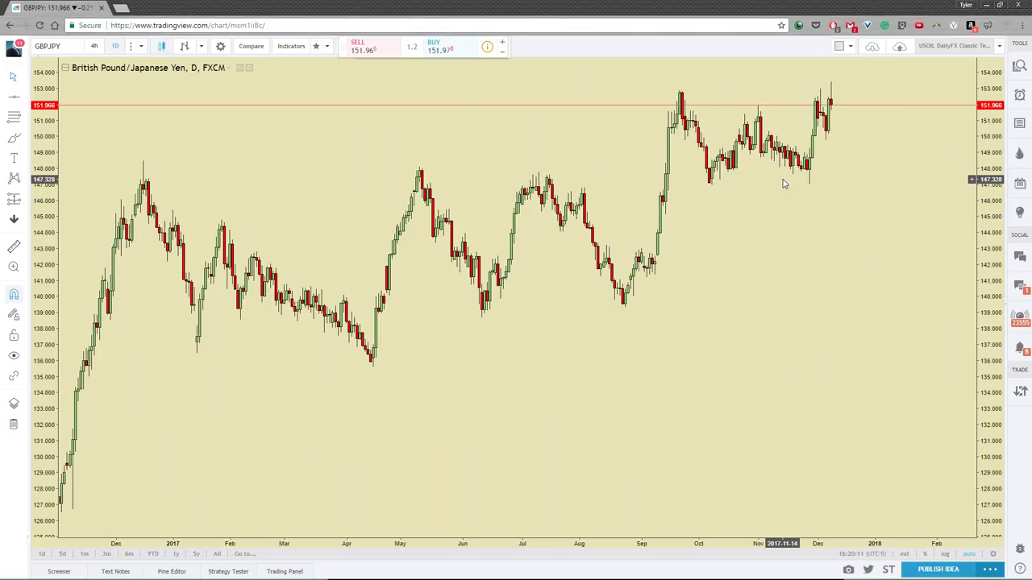
# Step: Switch to Excel and sort the currency grid by 1M 52W Hi/Lo % from largest to smallest
pyautogui.hotkey('alt', 'Tab')
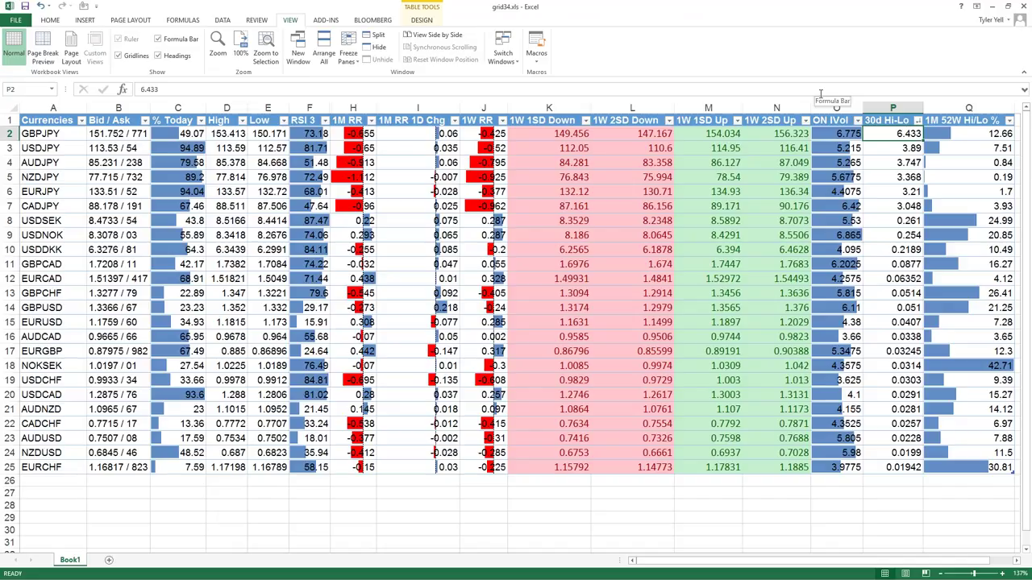
pyautogui.press('Right')
pyautogui.press('Right')
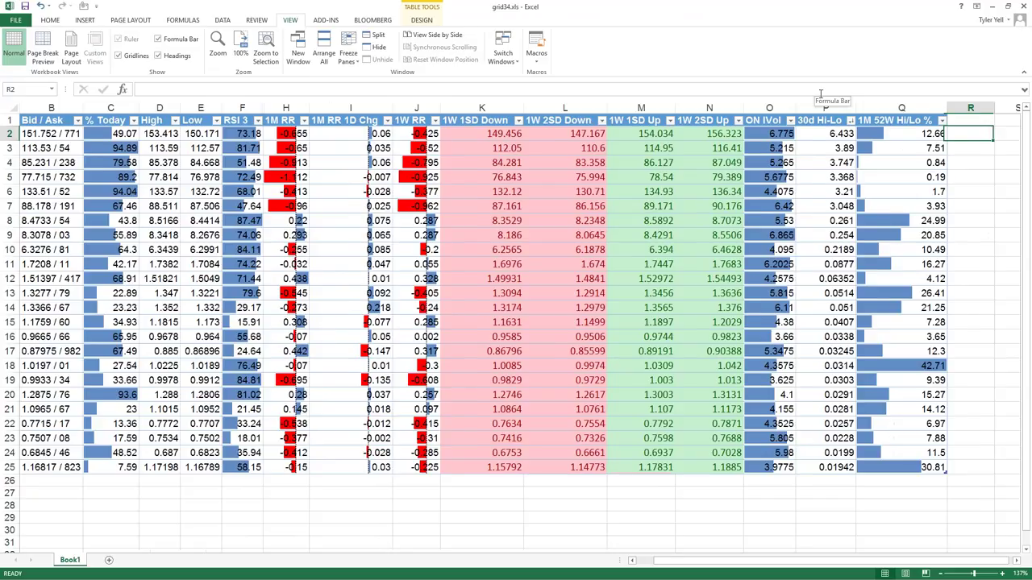
pyautogui.press('Left')
pyautogui.press('Left')
pyautogui.click(836, 108)
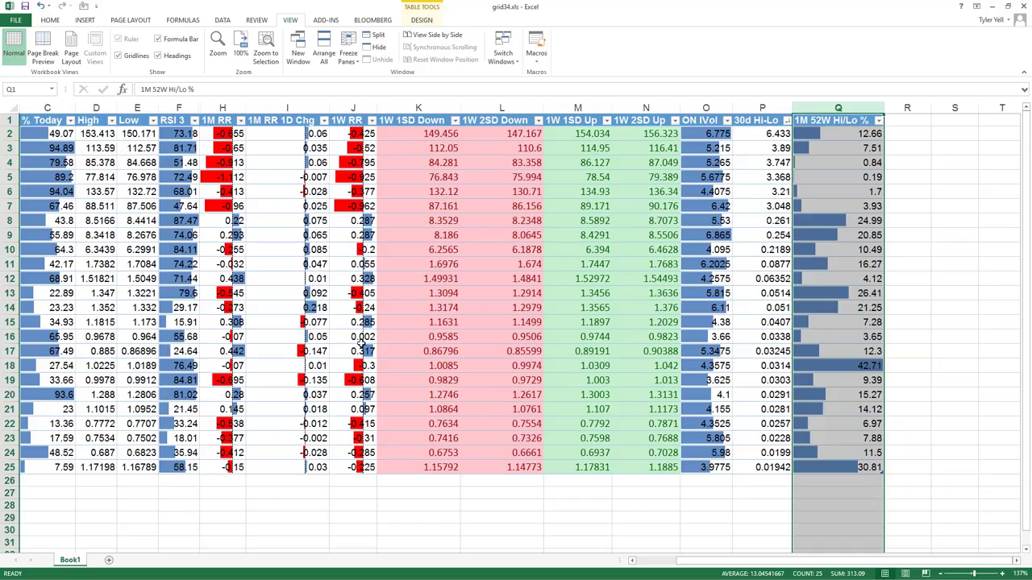
pyautogui.press('Up')
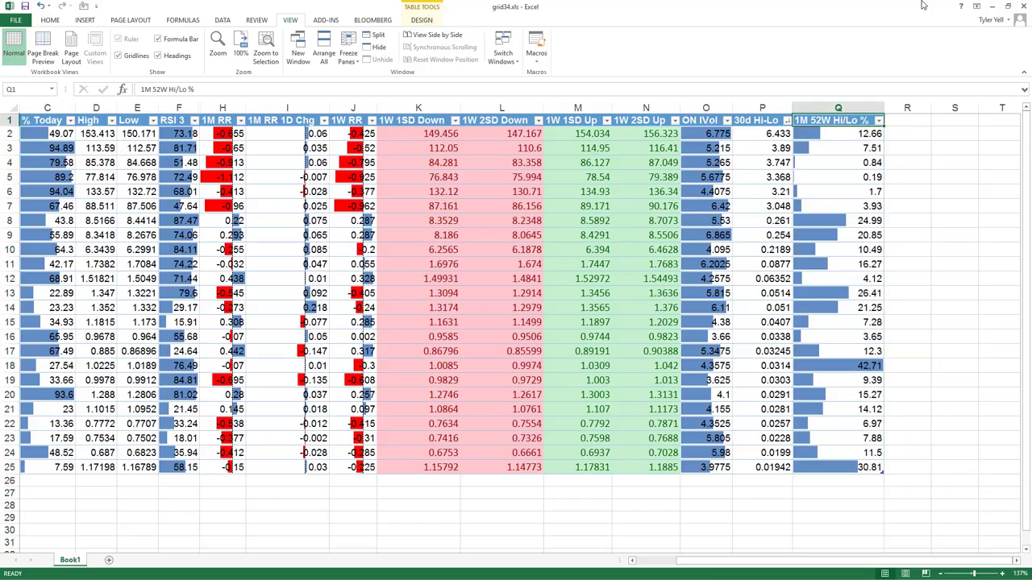
pyautogui.click(878, 120)
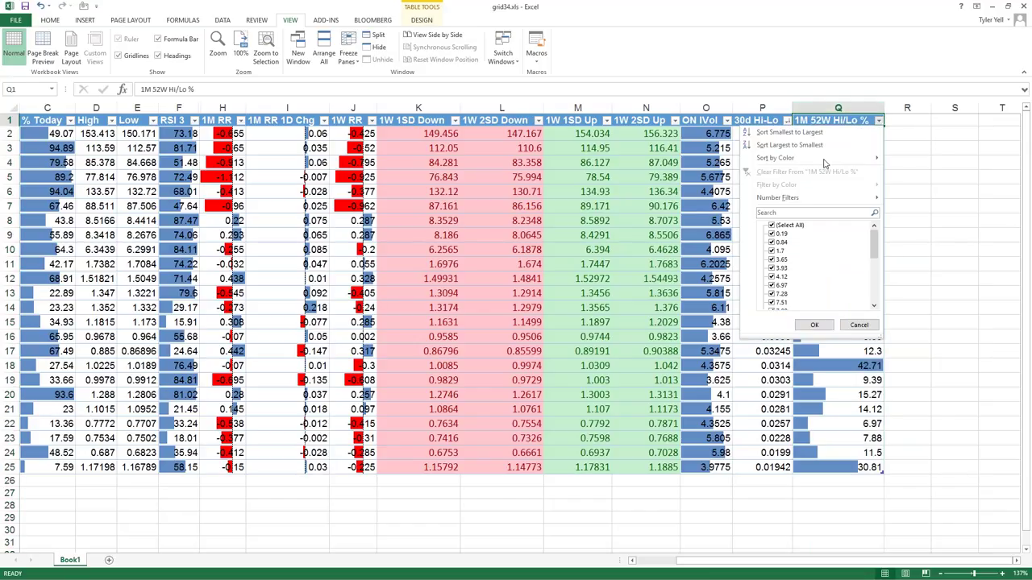
pyautogui.press('Escape')
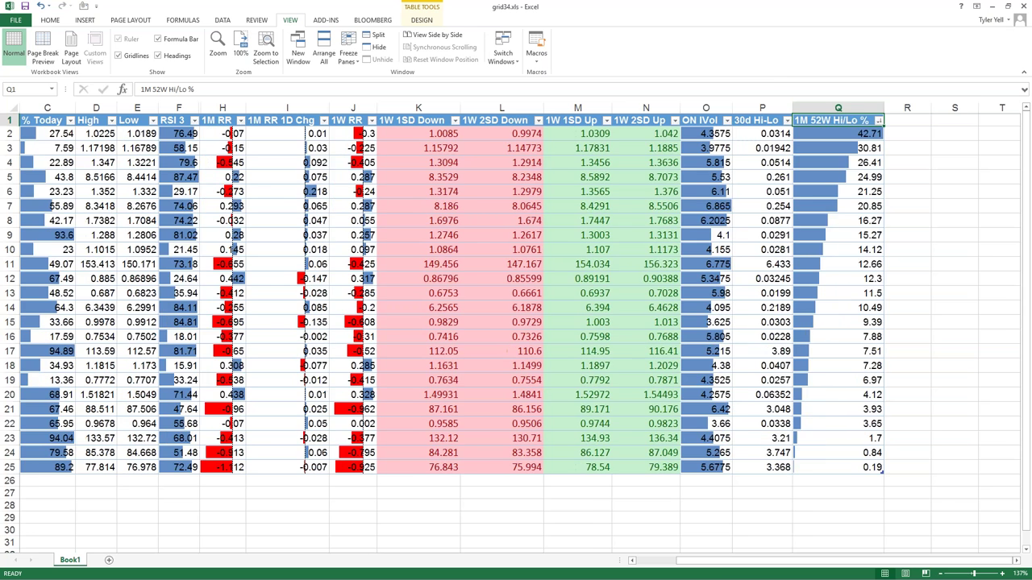
# Step: Highlight the entire currency grid from the headers to NZDJPY, and clear the highlight by selecting empty cell Q29
pyautogui.hotkey('ctrl', 'a')
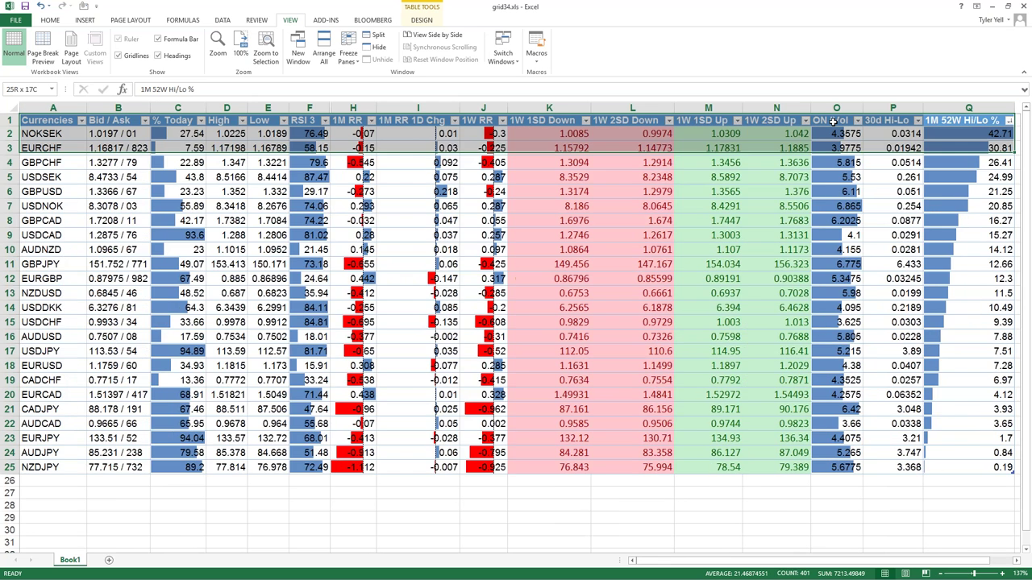
pyautogui.press('alt')
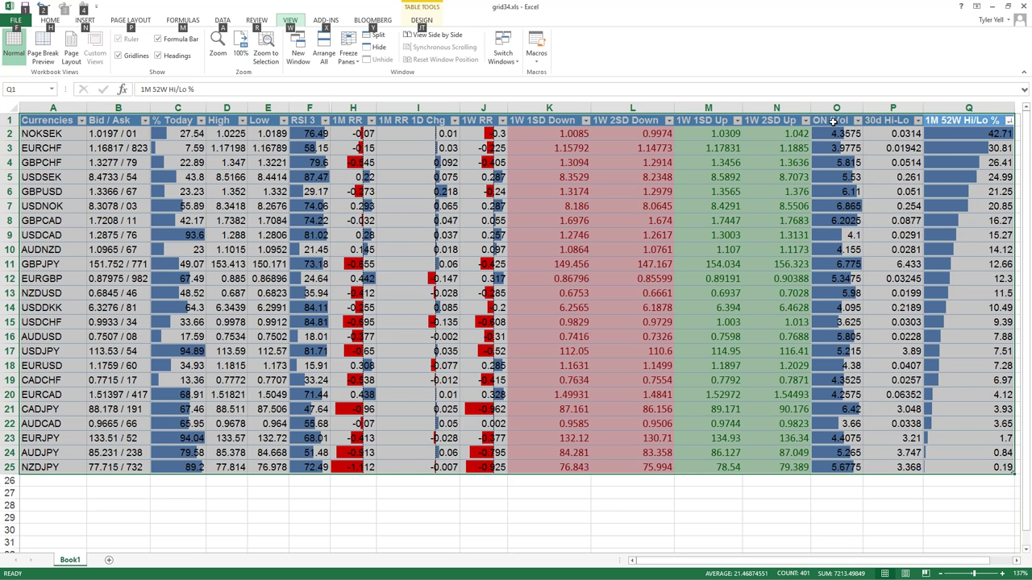
pyautogui.press('alt')
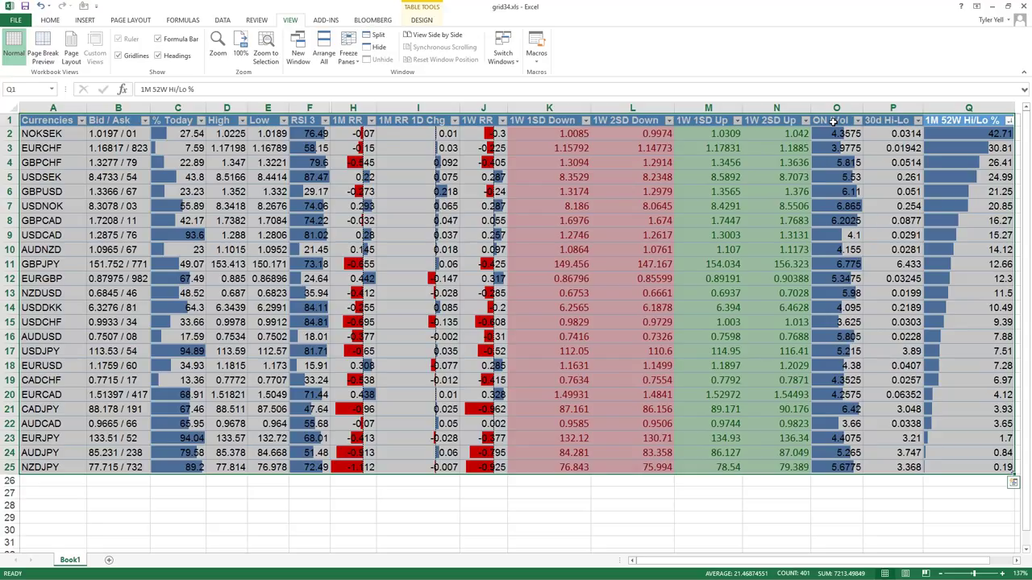
pyautogui.click(946, 517)
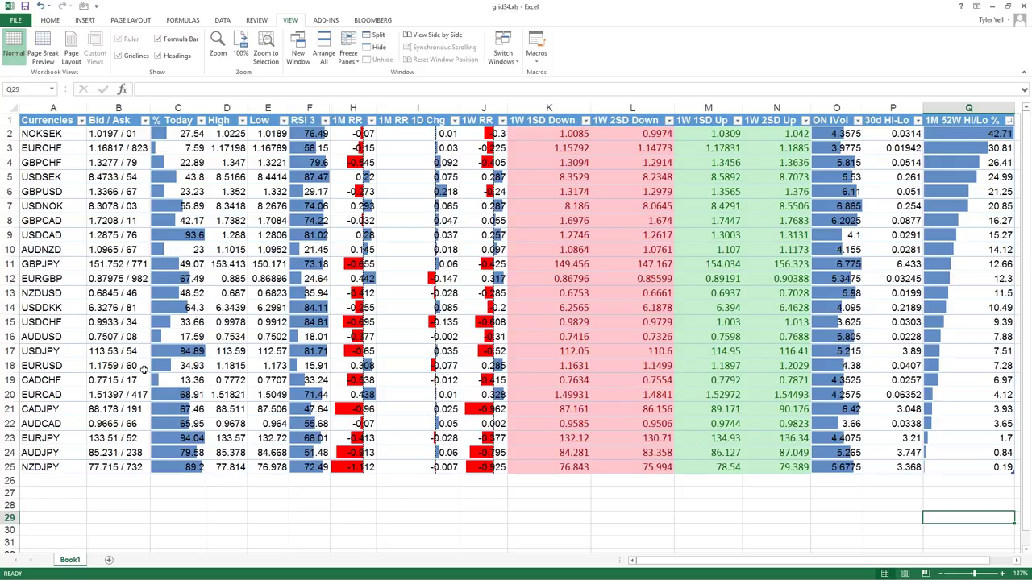
# Step: Highlight the rows from CADJPY to NZDJPY at the low end of the ranking, and select CADJPY's 1M 52W Hi/Lo % value
pyautogui.click(10, 467)
pyautogui.moveTo(10, 467); pyautogui.dragTo(11, 411)
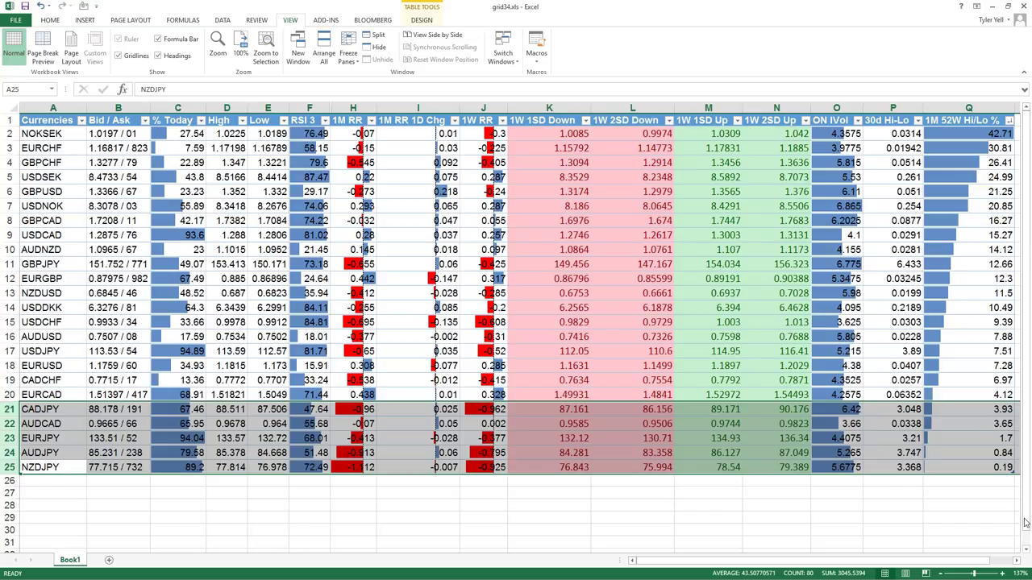
pyautogui.click(940, 412)
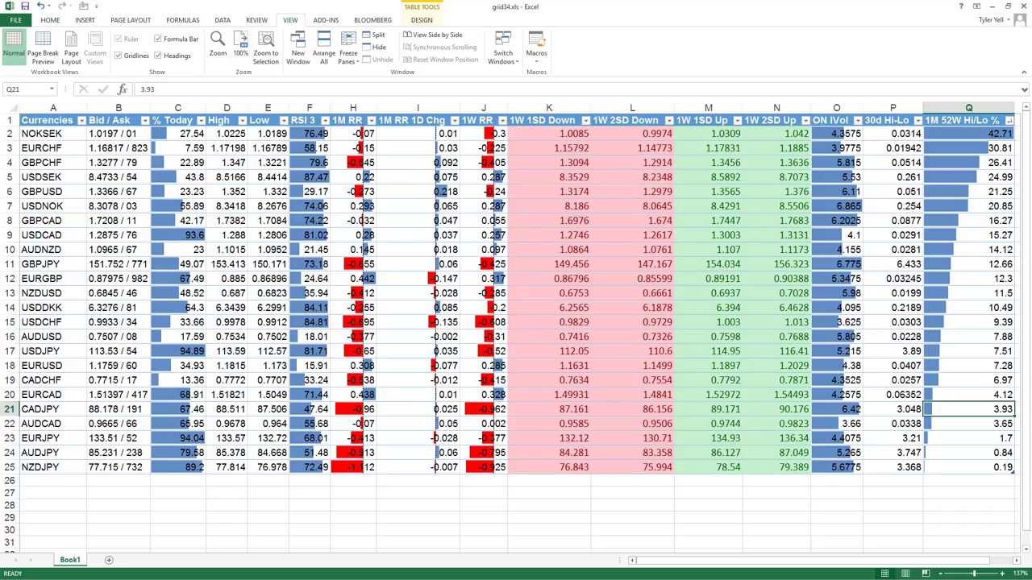
# Step: Highlight the rows from EURCHF to USDSEK, those from USDSEK down to NZDJPY, and finally only EURCHF and GBPCHF
pyautogui.moveTo(9, 147); pyautogui.dragTo(10, 177)
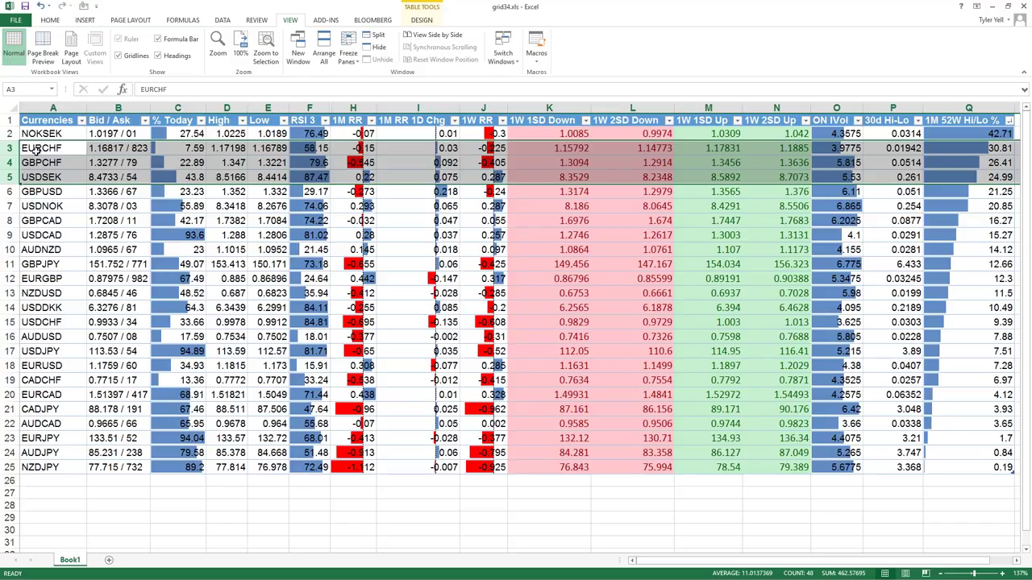
pyautogui.click(10, 176)
pyautogui.moveTo(10, 176); pyautogui.dragTo(28, 467)
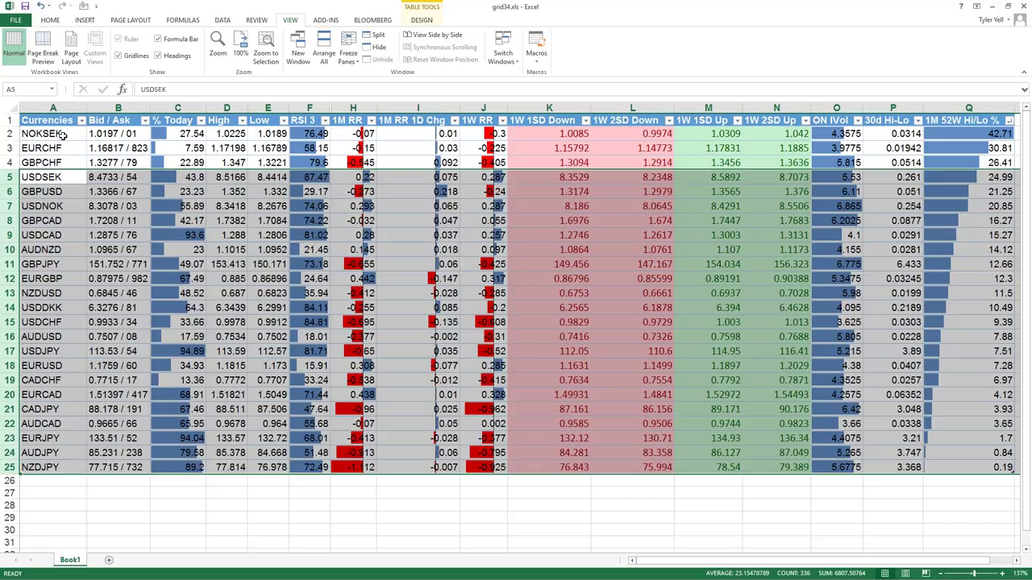
pyautogui.moveTo(9, 148); pyautogui.dragTo(10, 163)
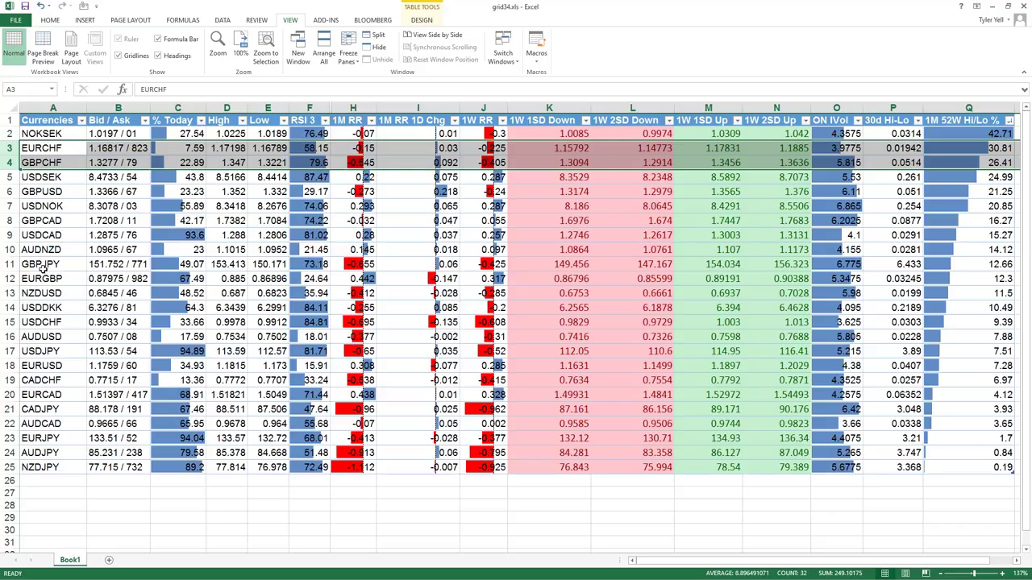
pyautogui.press('Tab')
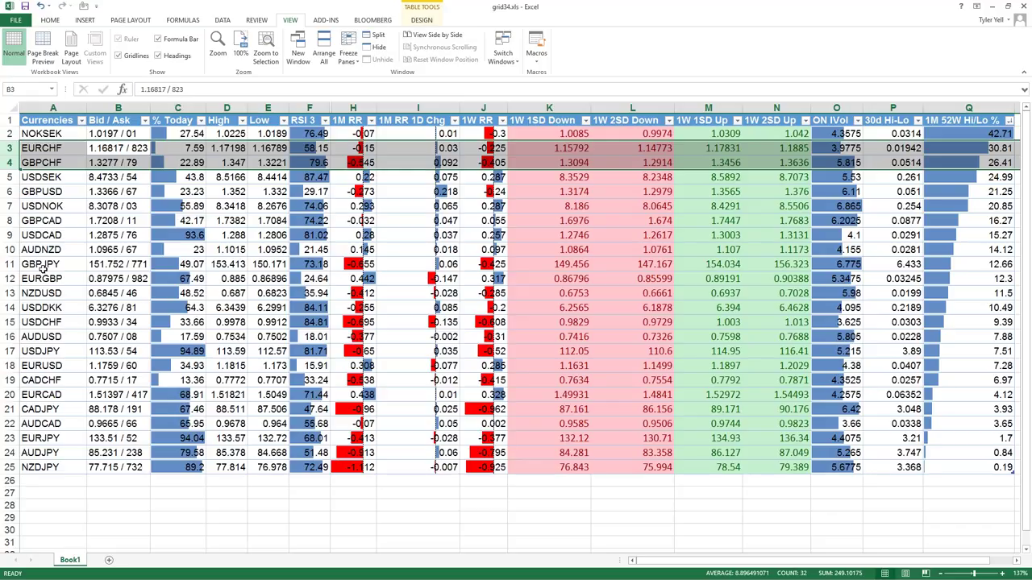